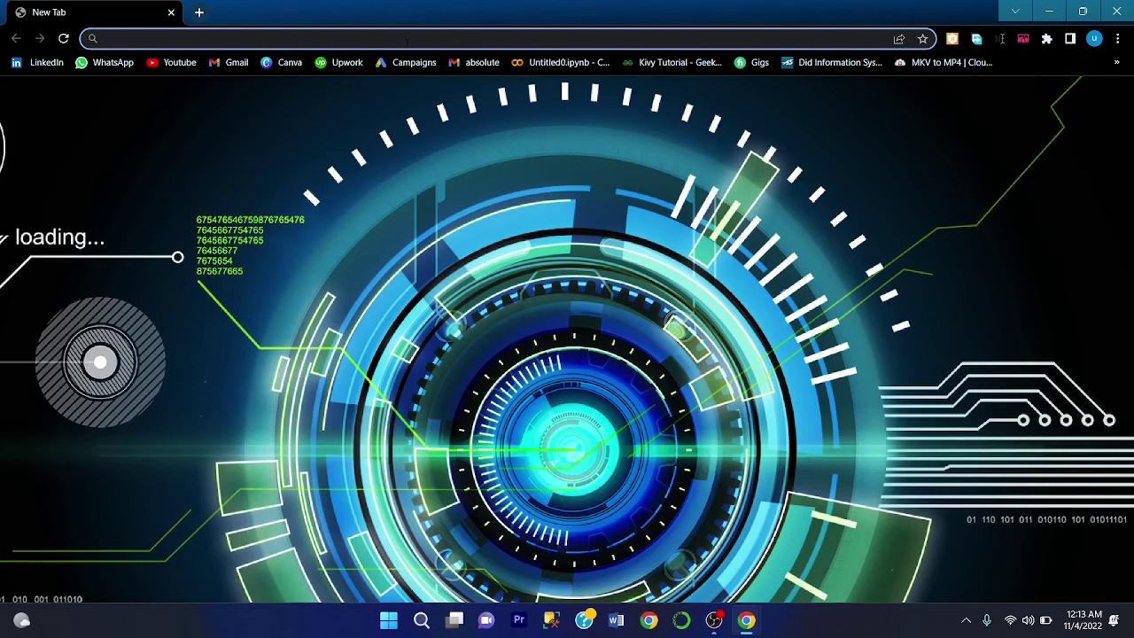
type("seb")
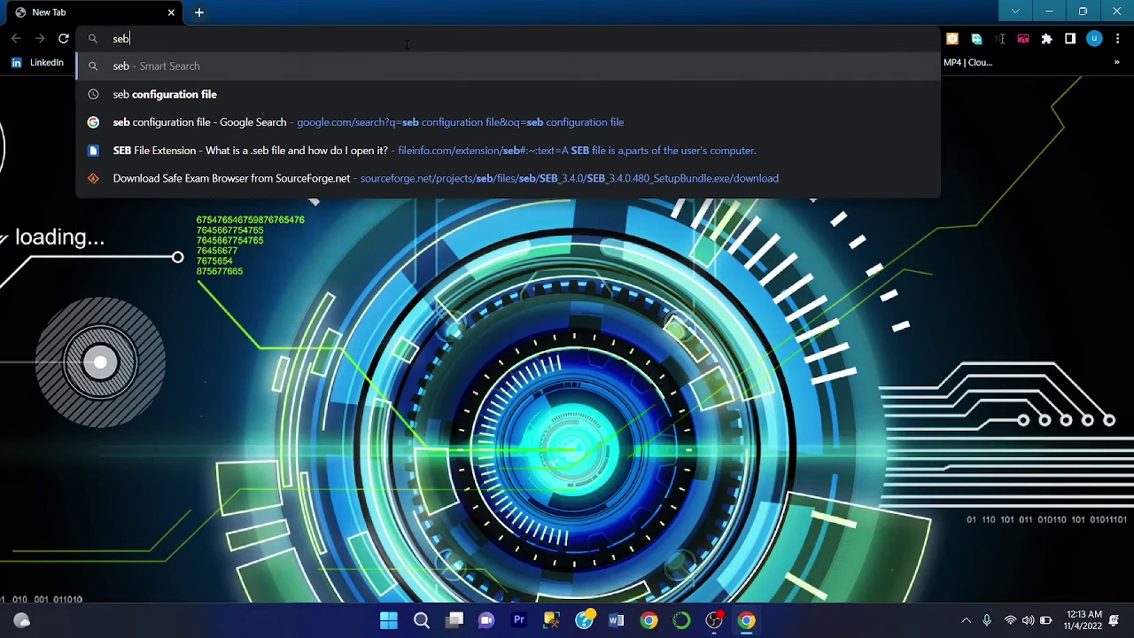
key("BackSpace")
key("BackSpace")
key("BackSpace")
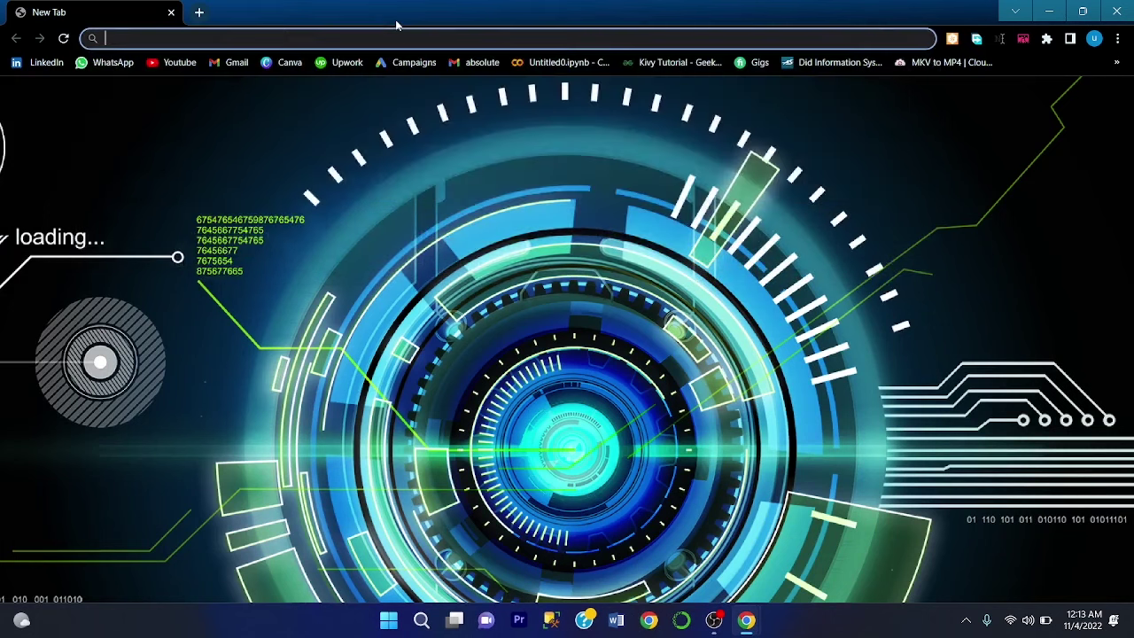
Search the web for "safeexambroser" and open the Safe Exam Browser latest releases download page
type("safe")
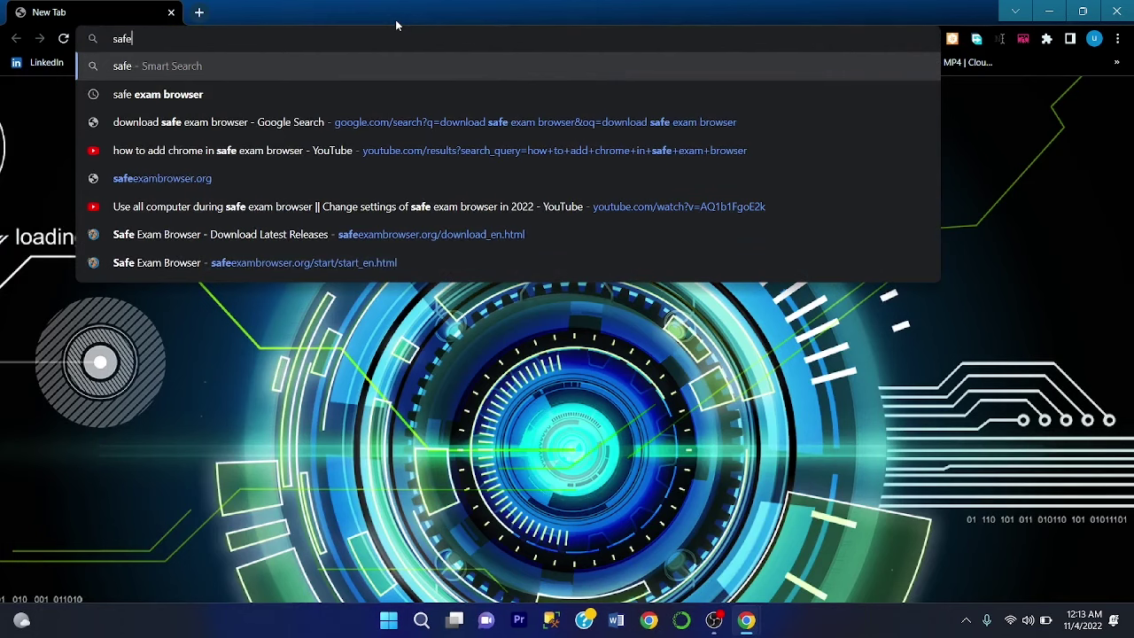
type("exambroser")
key("Return")
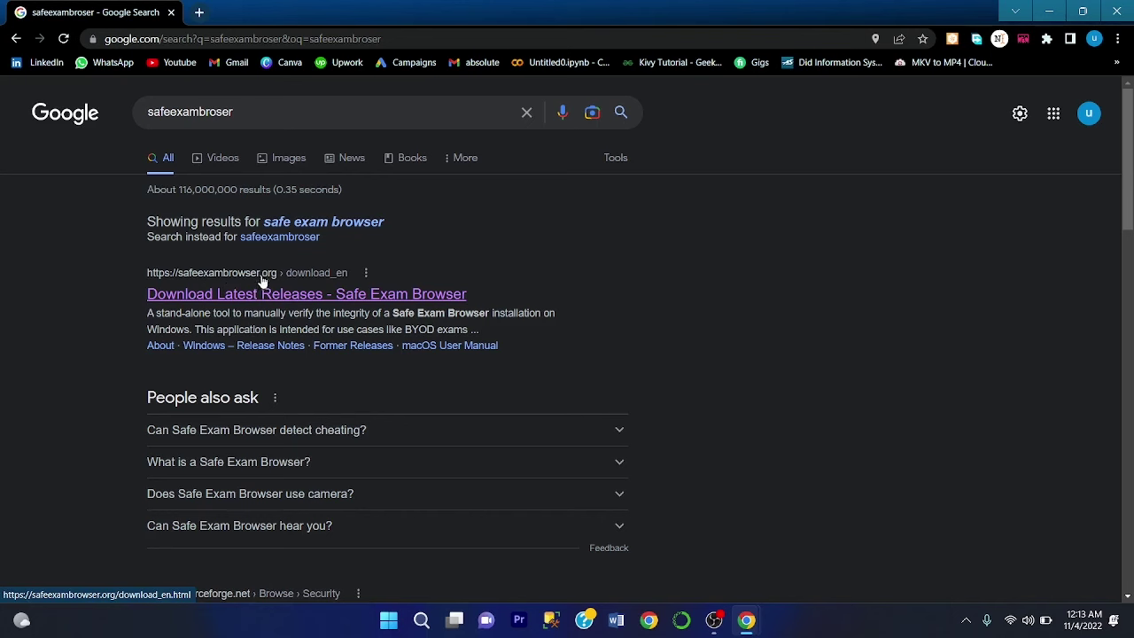
left_click(245, 302)
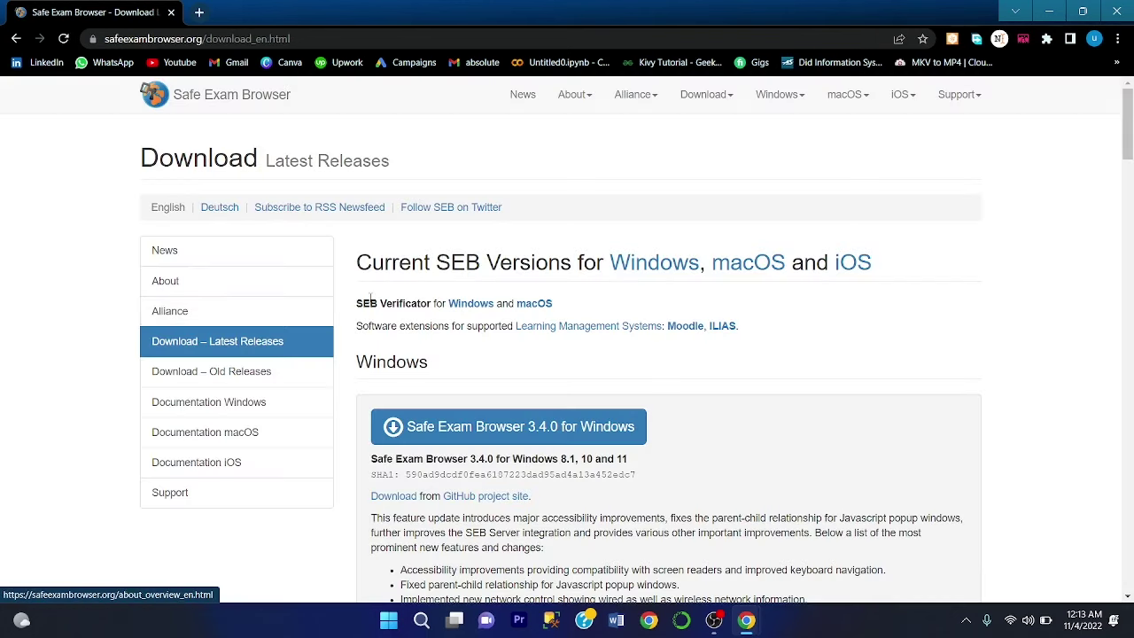
Look through the Windows and macOS releases and request the Safe Exam Browser 3.4.0 for Windows download
scroll(370, 298, "down", 1)
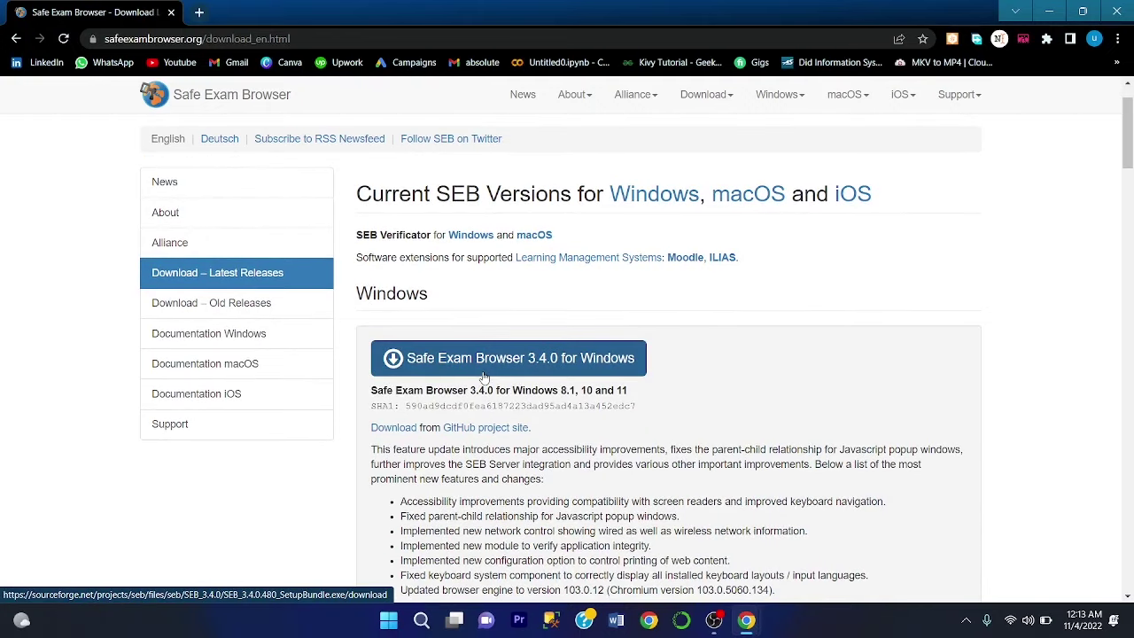
scroll(484, 379, "down", 4)
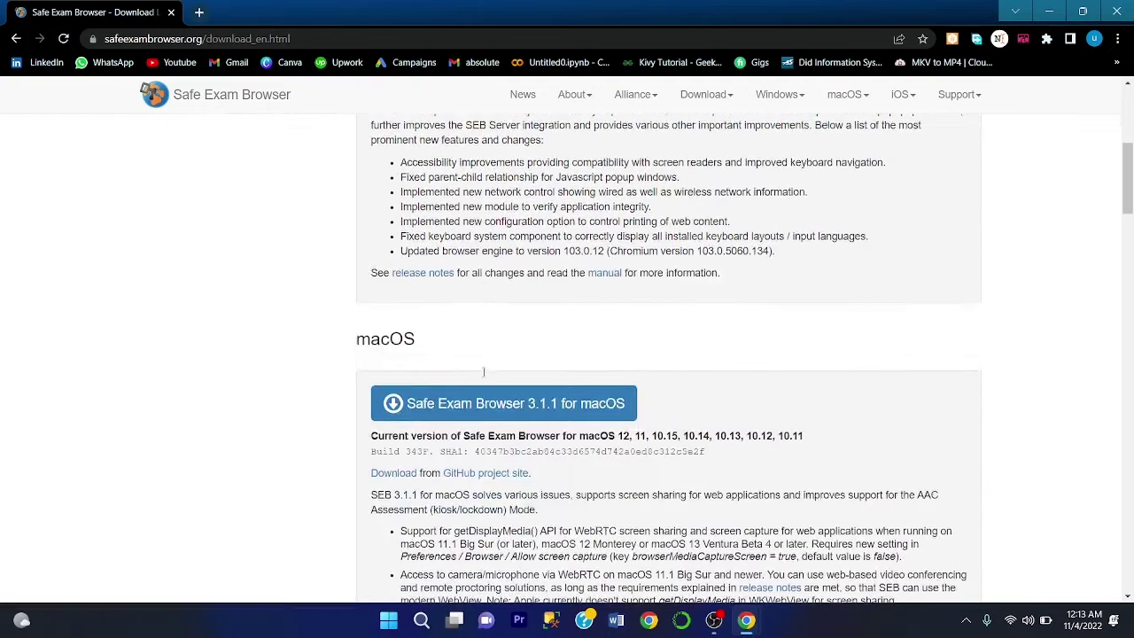
scroll(509, 405, "up", 5)
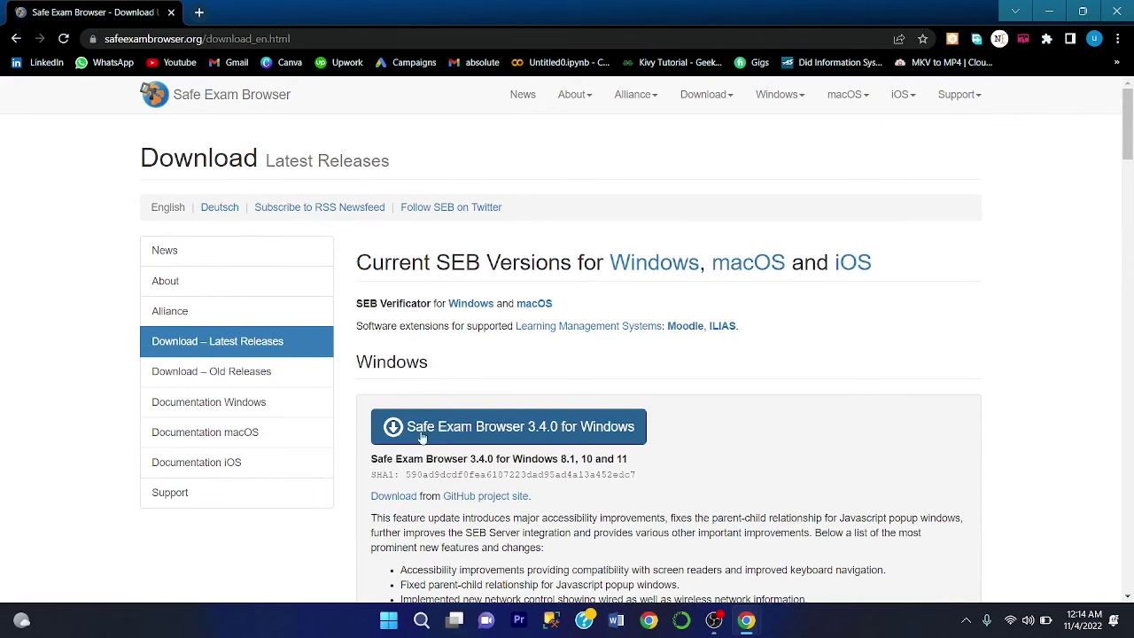
left_click(451, 433)
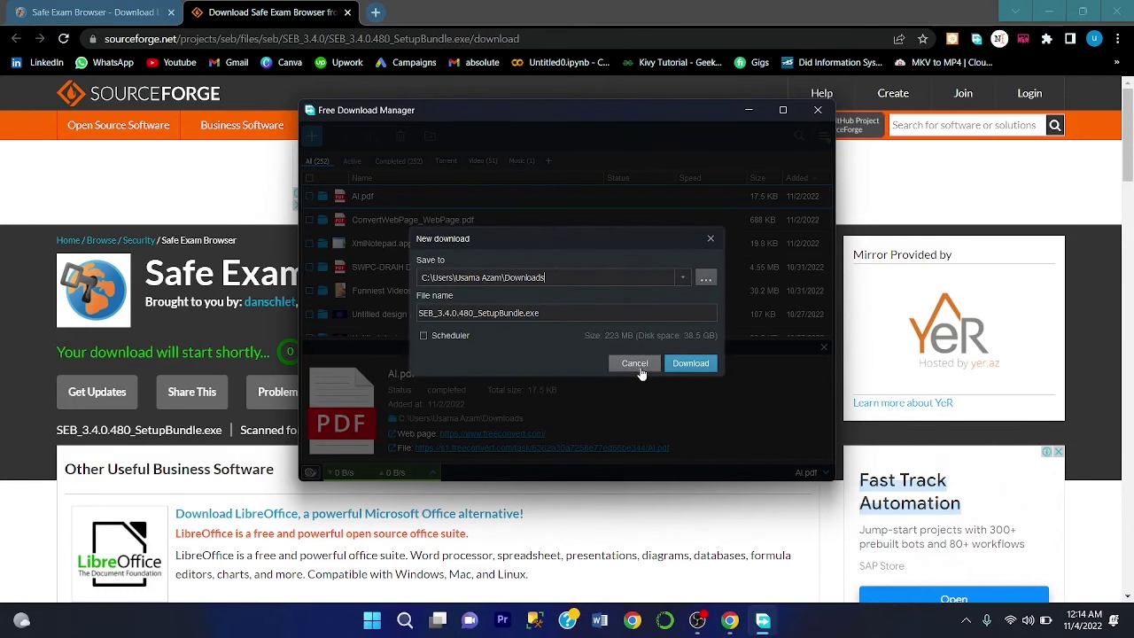
Cancel the SEB_3.4.0.480_SetupBundle download in Free Download Manager and in the browser's save dialog
left_click(640, 367)
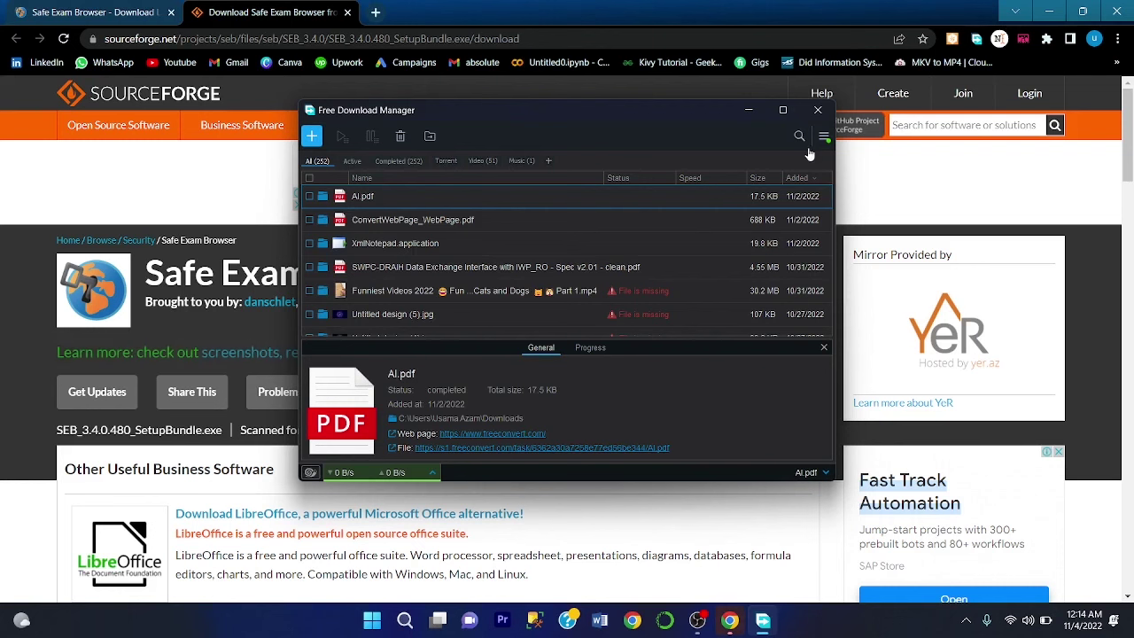
left_click(818, 110)
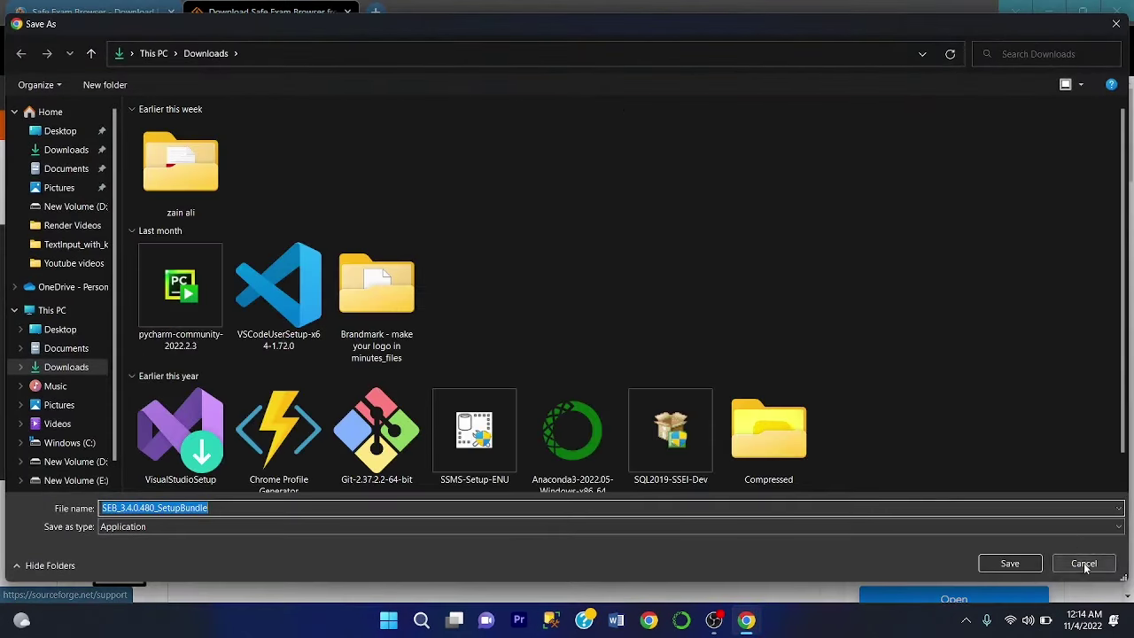
left_click(1084, 563)
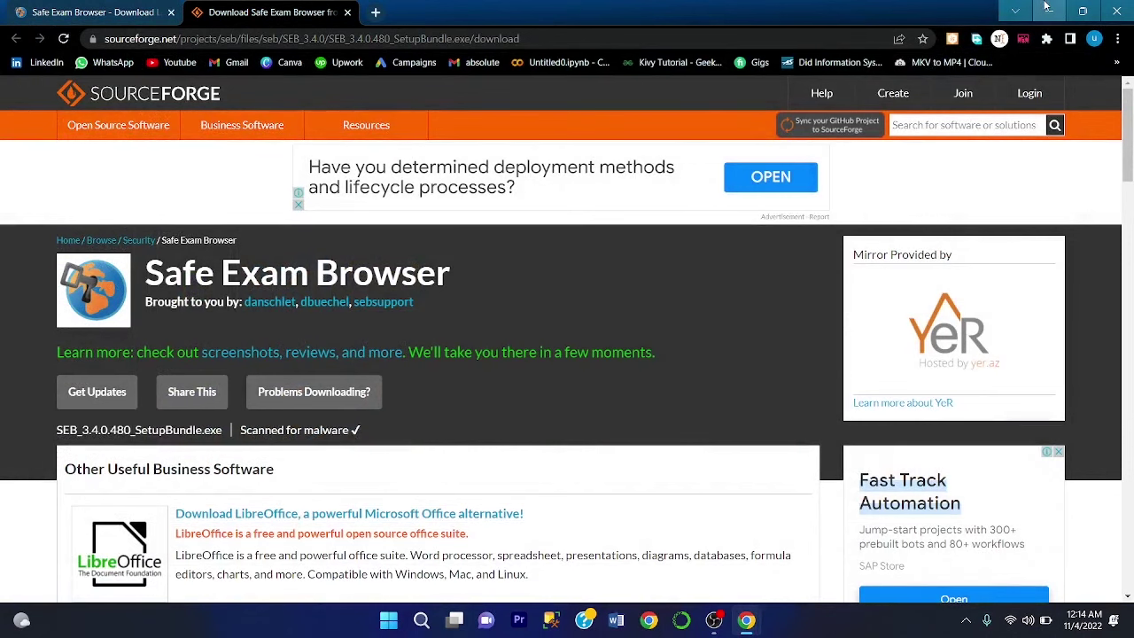
Minimize the browser windows and launch SEB_3.3.0.354_x86_Setup from the SEB folder on the desktop
left_click(1048, 7)
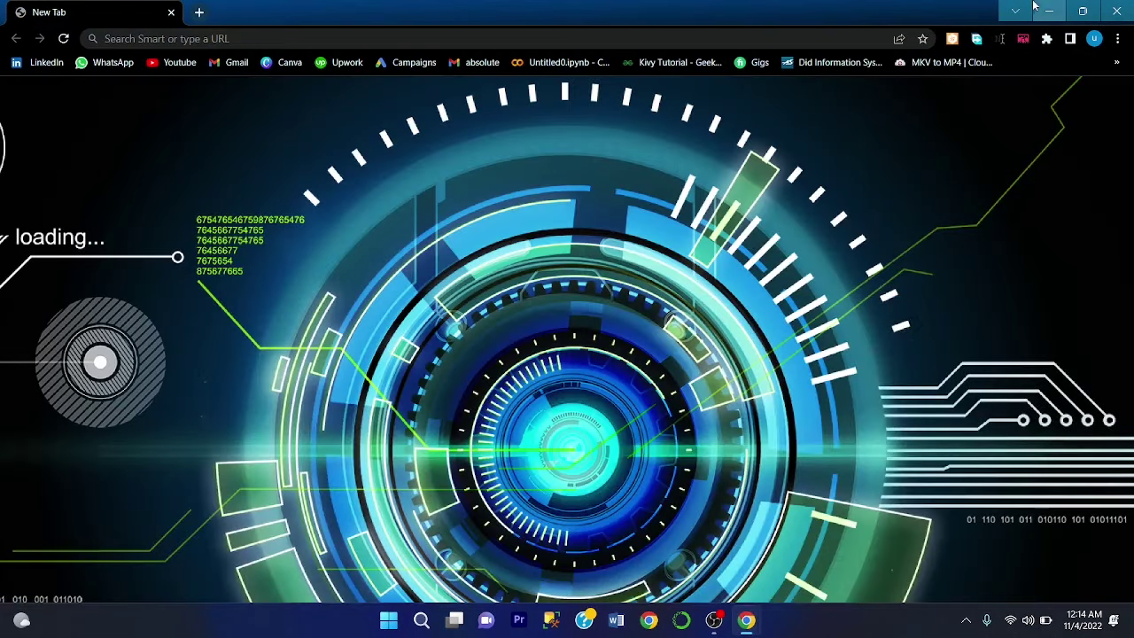
left_click(1049, 10)
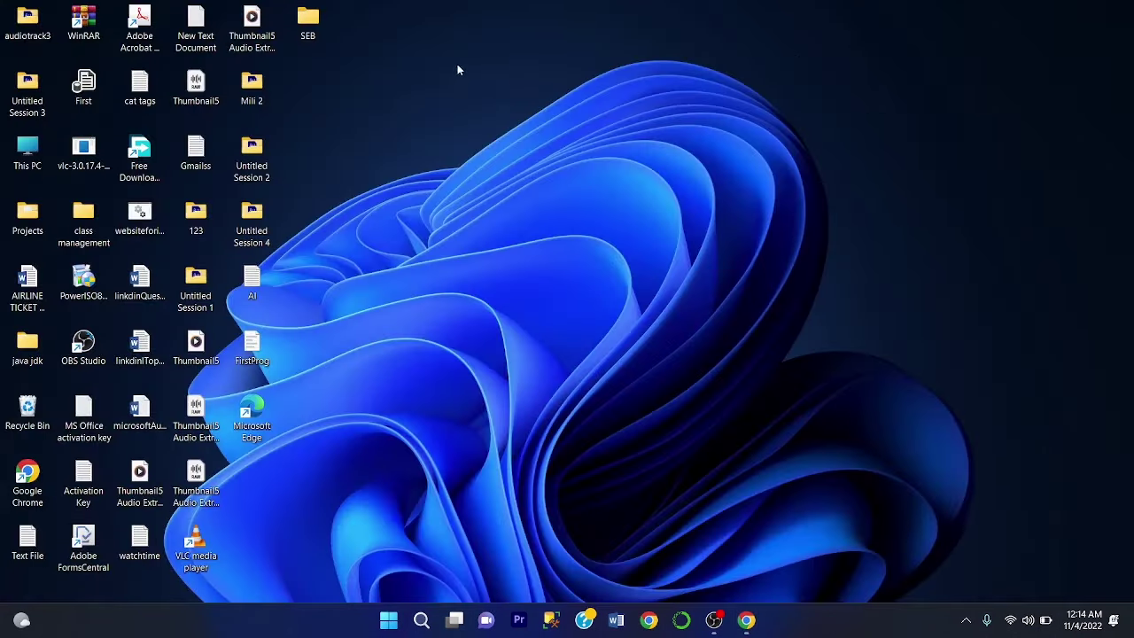
double_click(305, 23)
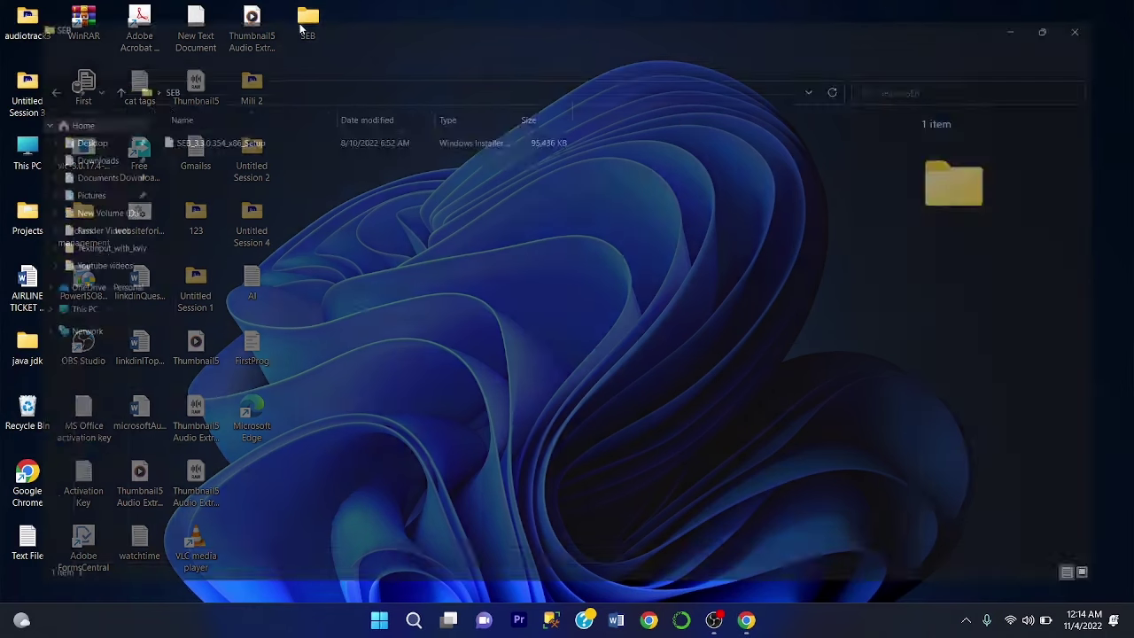
double_click(248, 124)
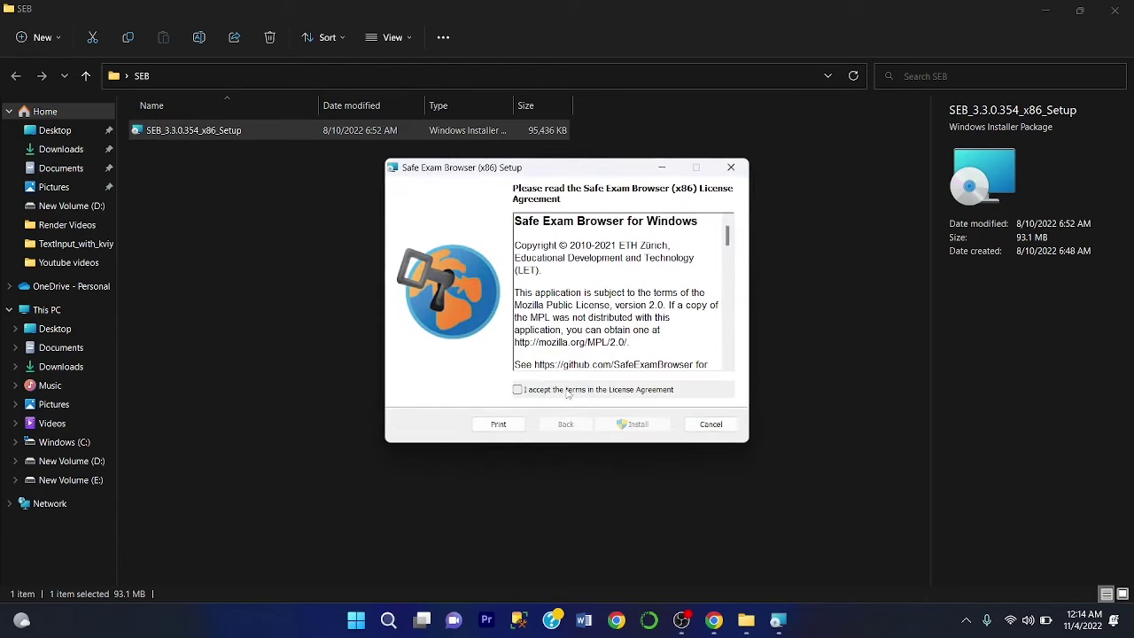
Accept the license agreement, install Safe Exam Browser through to the end of the wizard, and close the SEB folder
left_click(567, 391)
left_click(634, 424)
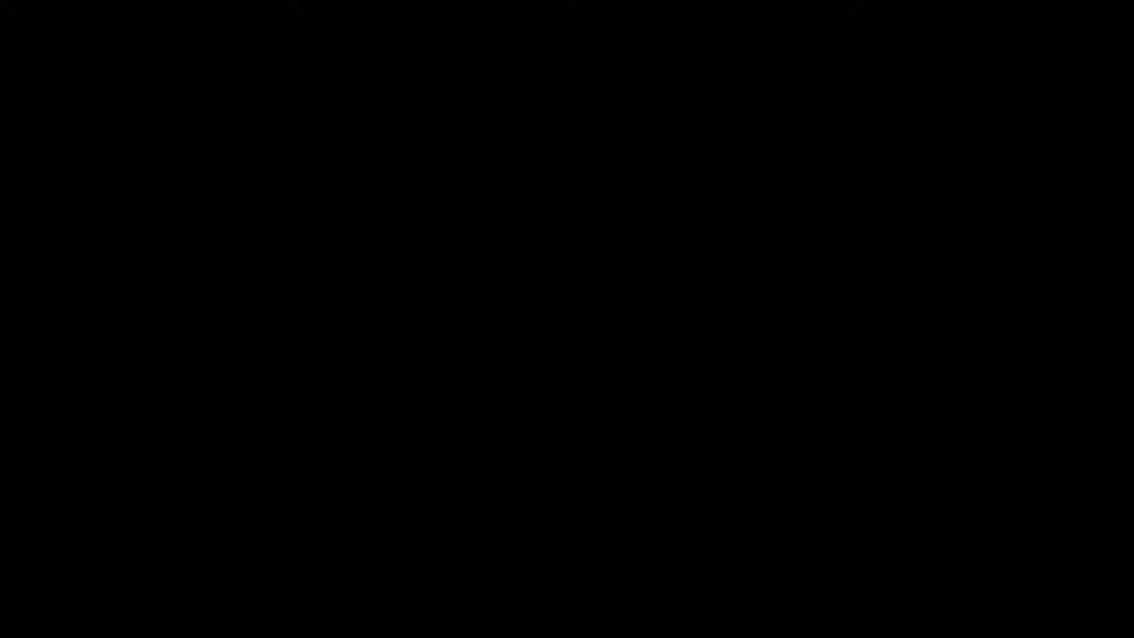
left_click(496, 434)
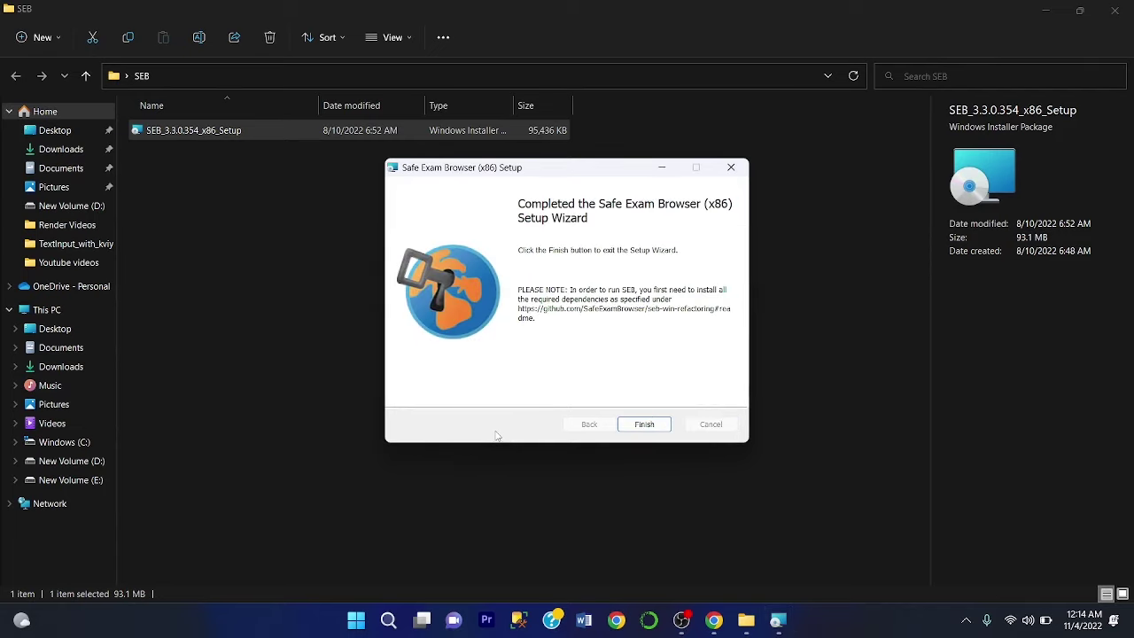
left_click(641, 425)
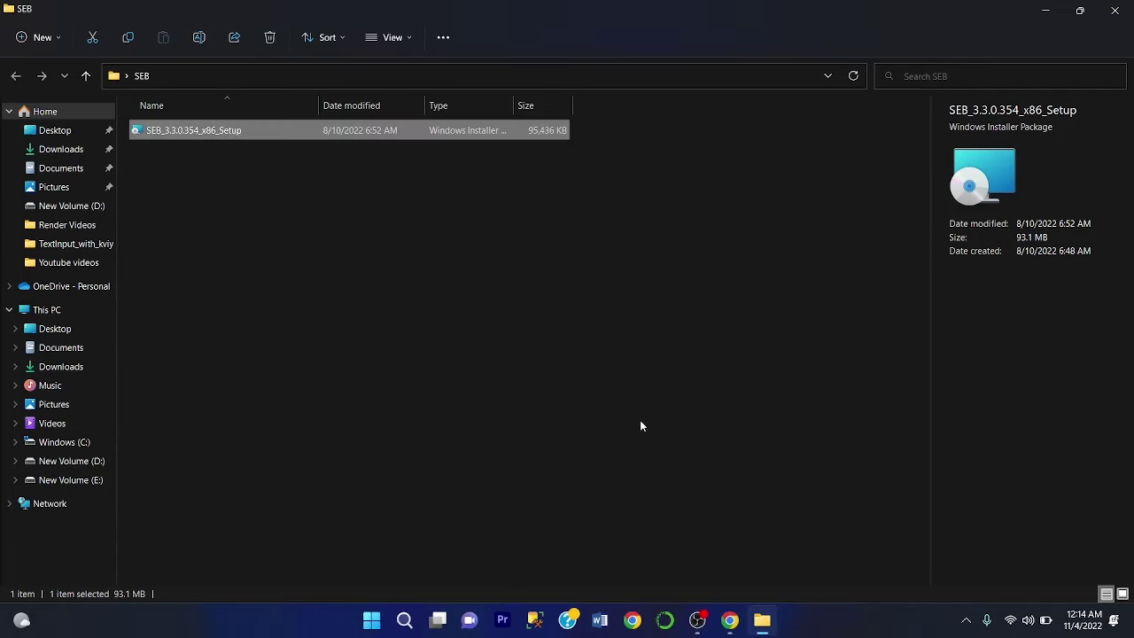
left_click(1115, 9)
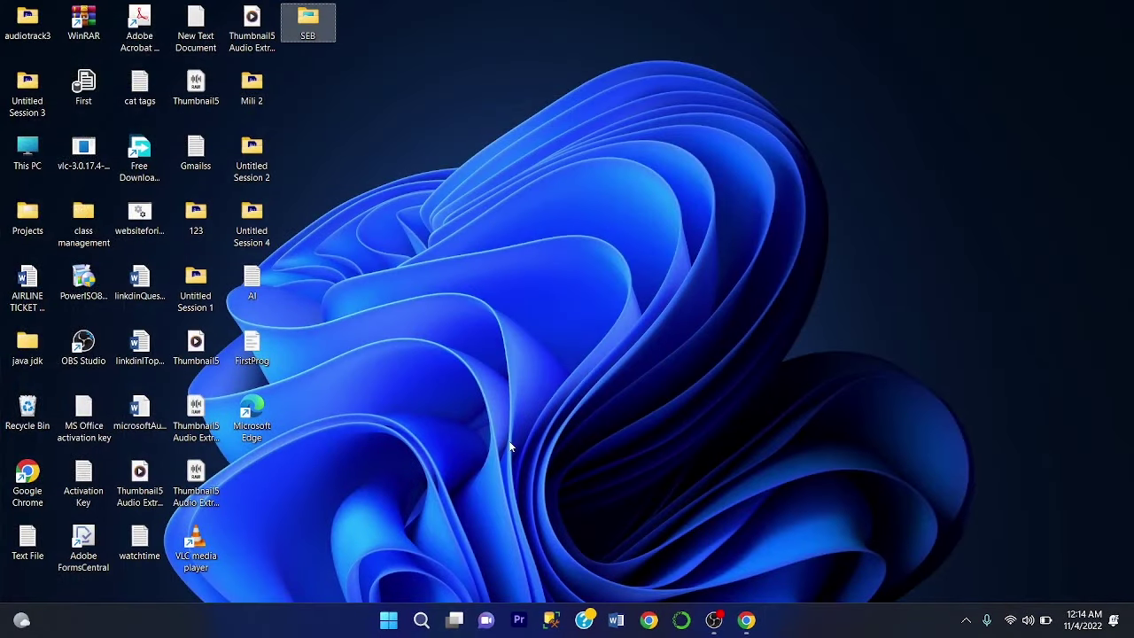
Search Windows for "seb", open the SEB Reset Utility to view its options, and close it
key("super+s")
type("seb")
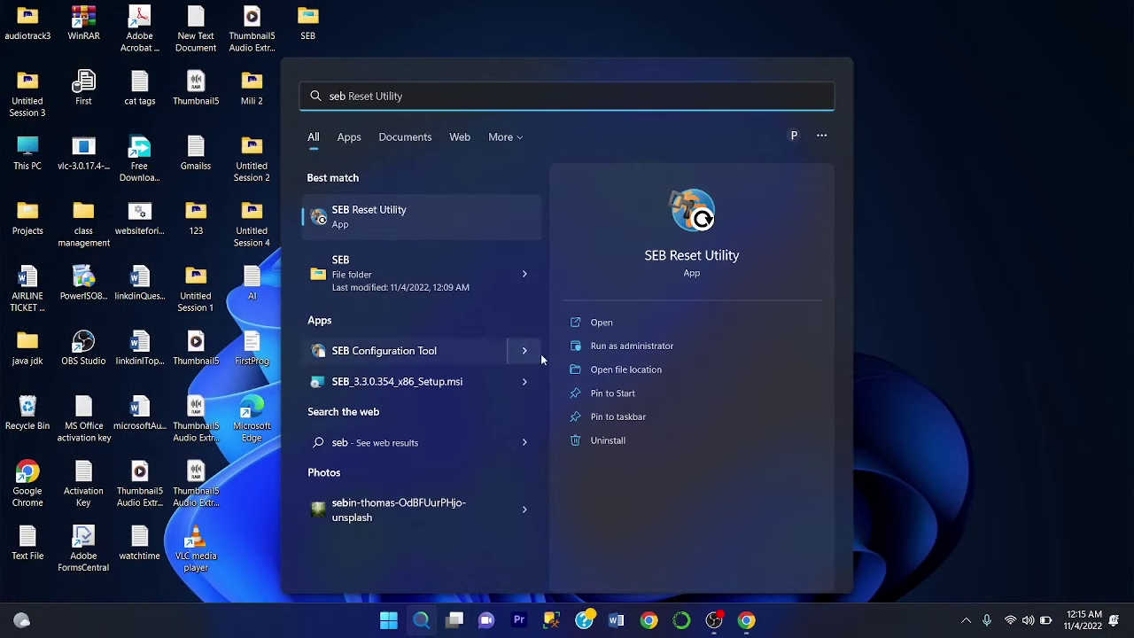
left_click(362, 215)
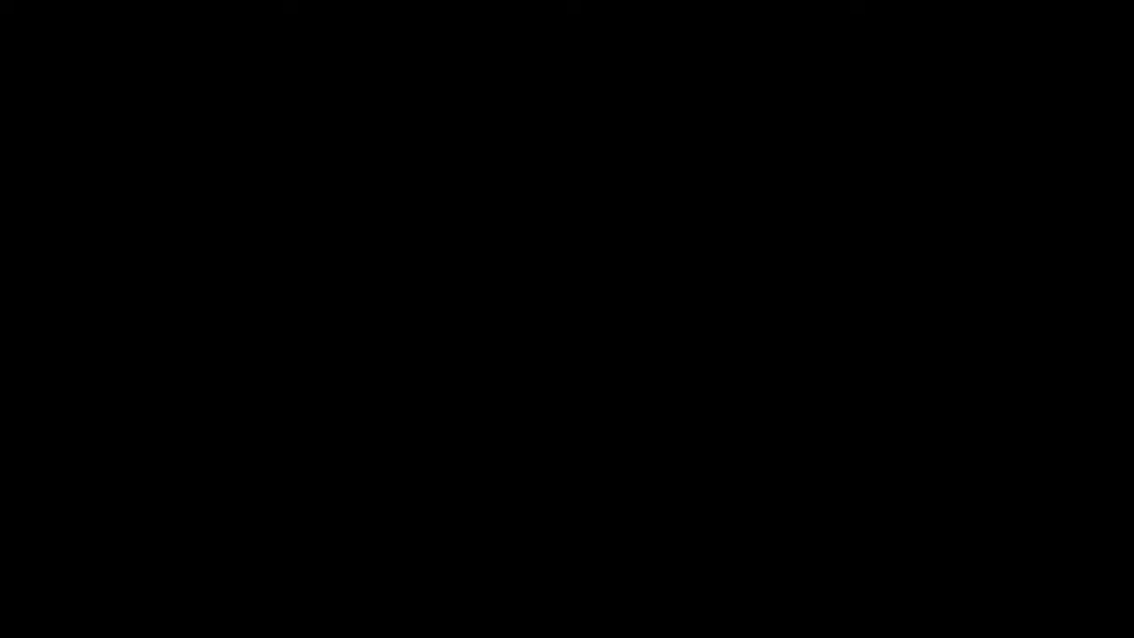
left_click(471, 445)
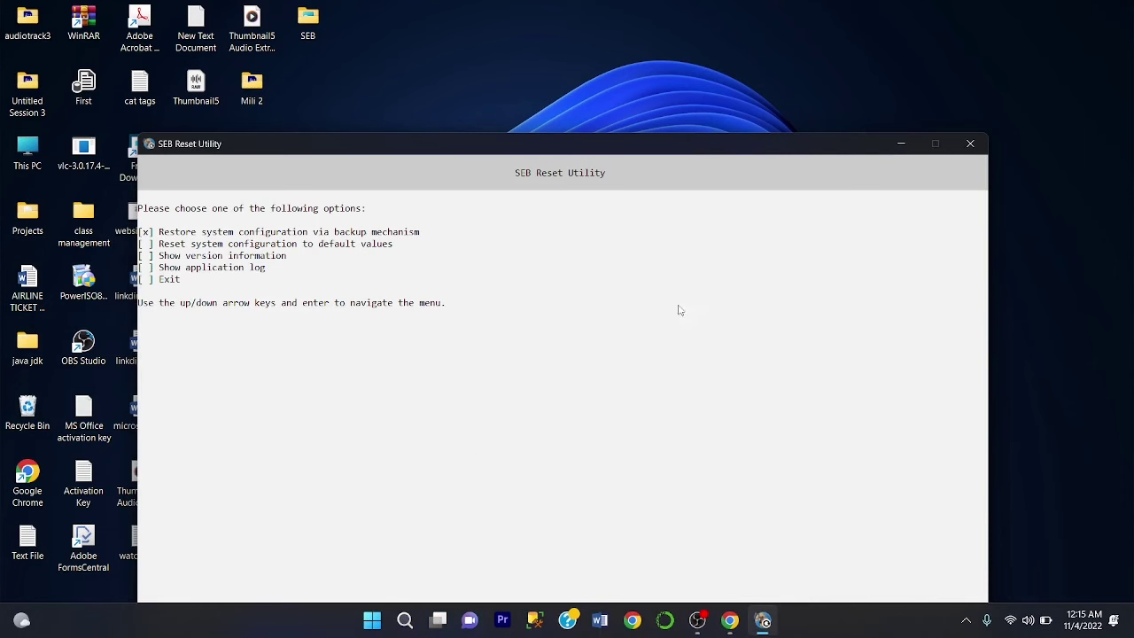
left_click(969, 145)
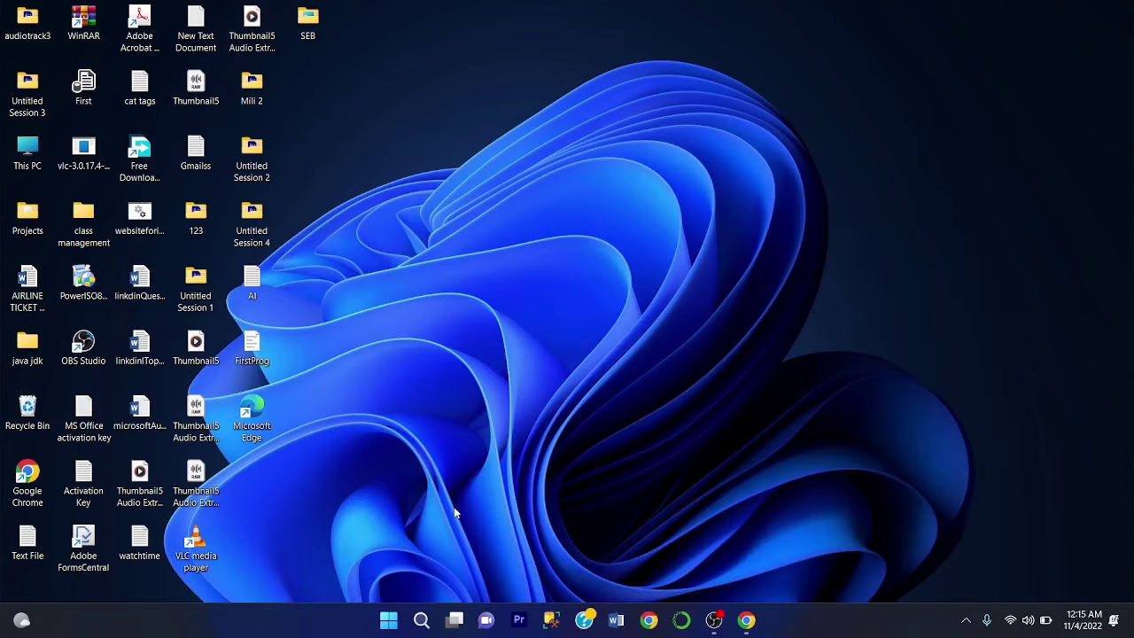
Search Windows for "safe" and launch the Safe Exam Browser app
left_click(422, 619)
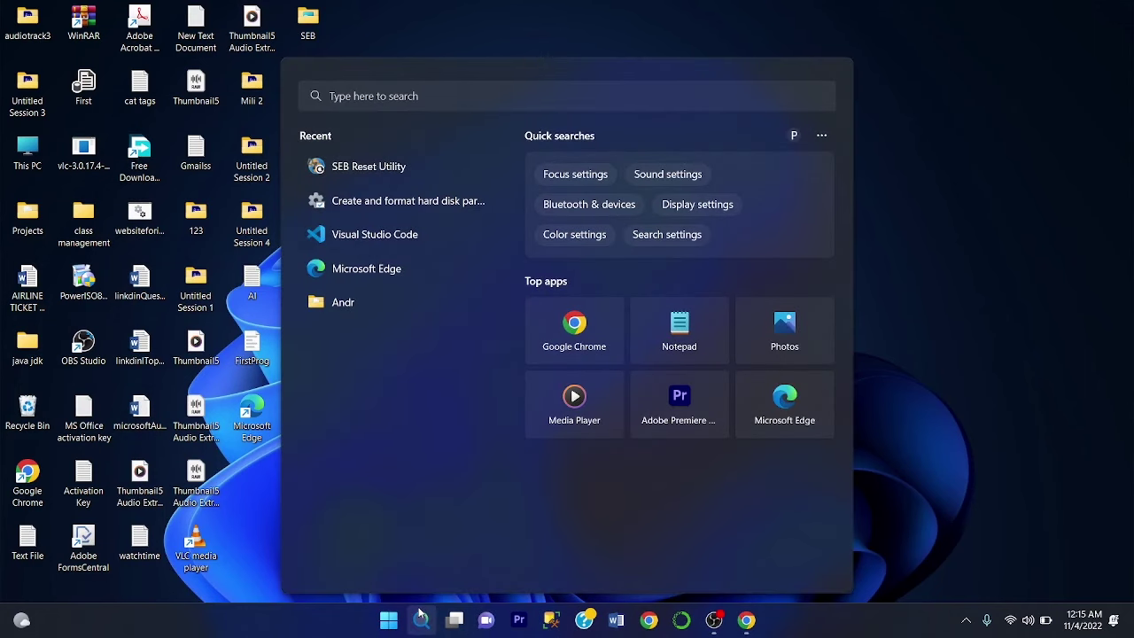
left_click(483, 102)
type("safe")
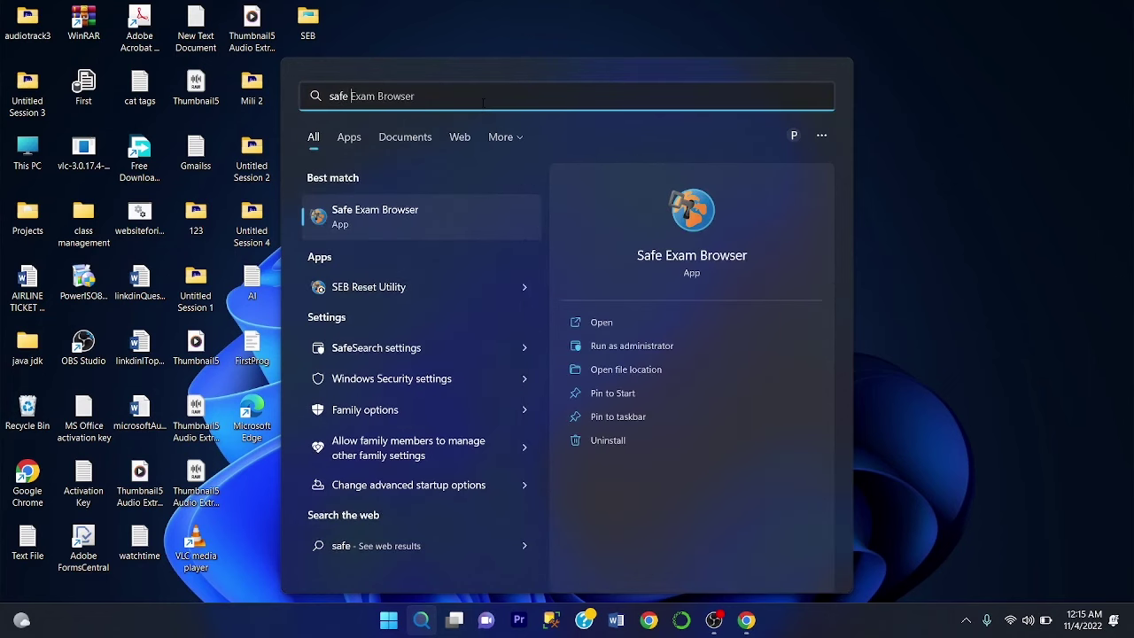
left_click(371, 211)
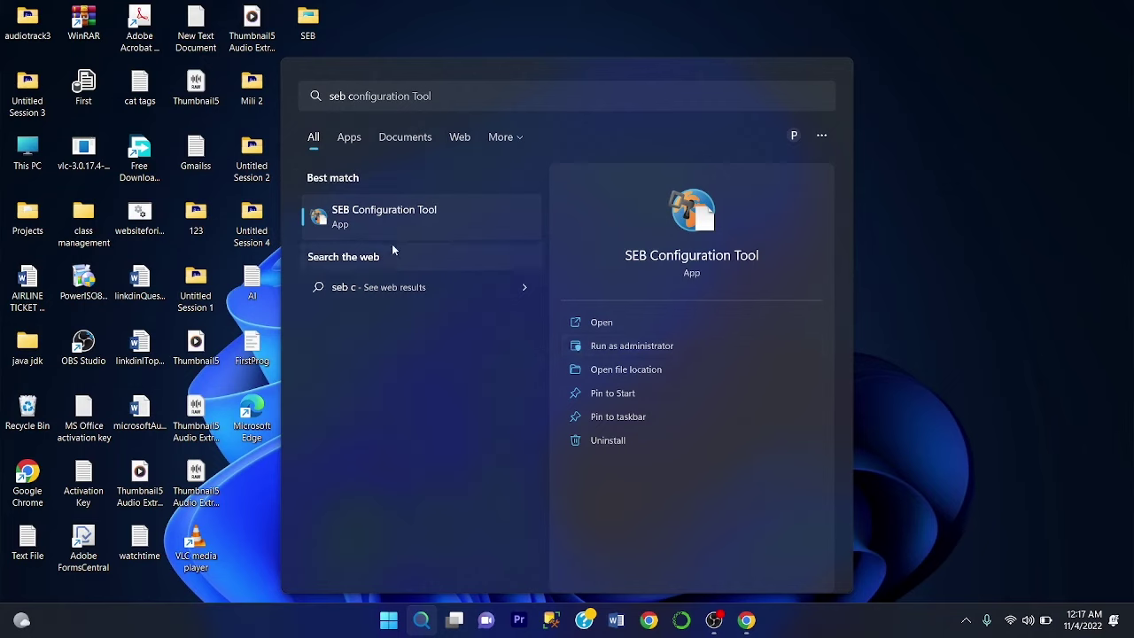
Open the SEB Configuration Tool and agree to remove the default prohibited processes from the configuration
left_click(352, 221)
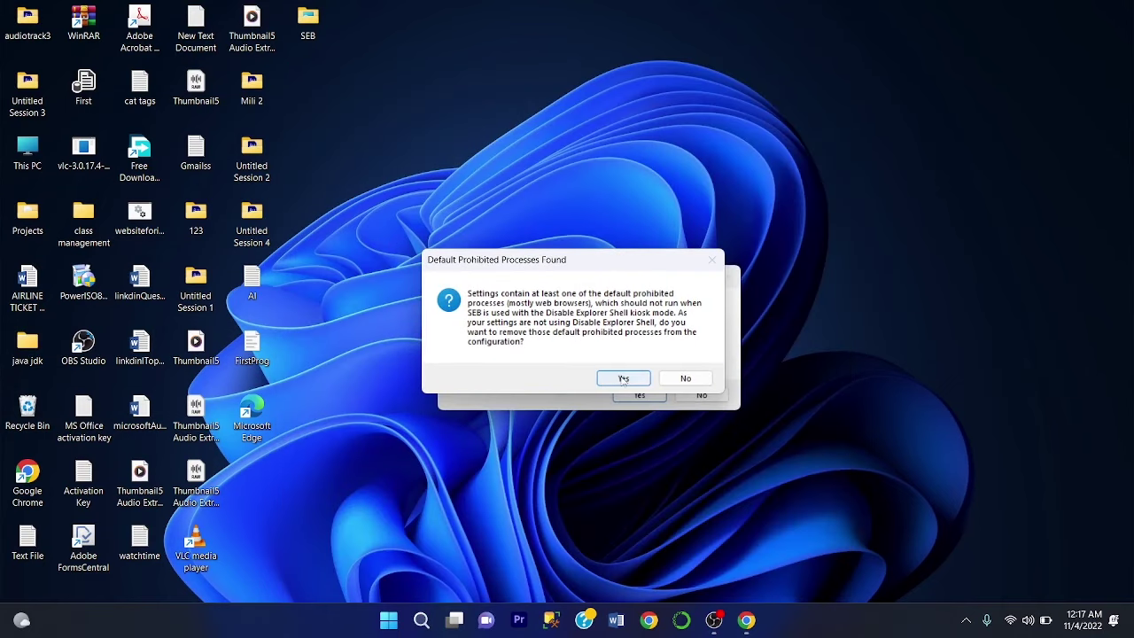
left_click(623, 379)
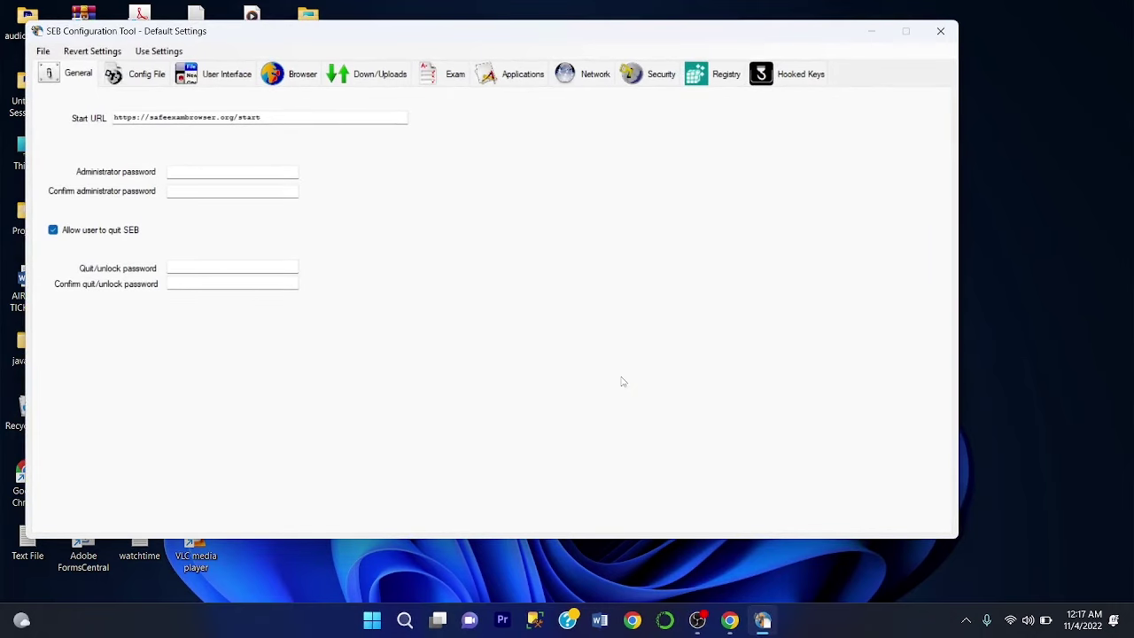
In the security settings, set Kiosk Mode to None (for debugging only), allow screen capture / PrintScreen, and disable the private clipboard (Mac)
left_click(810, 85)
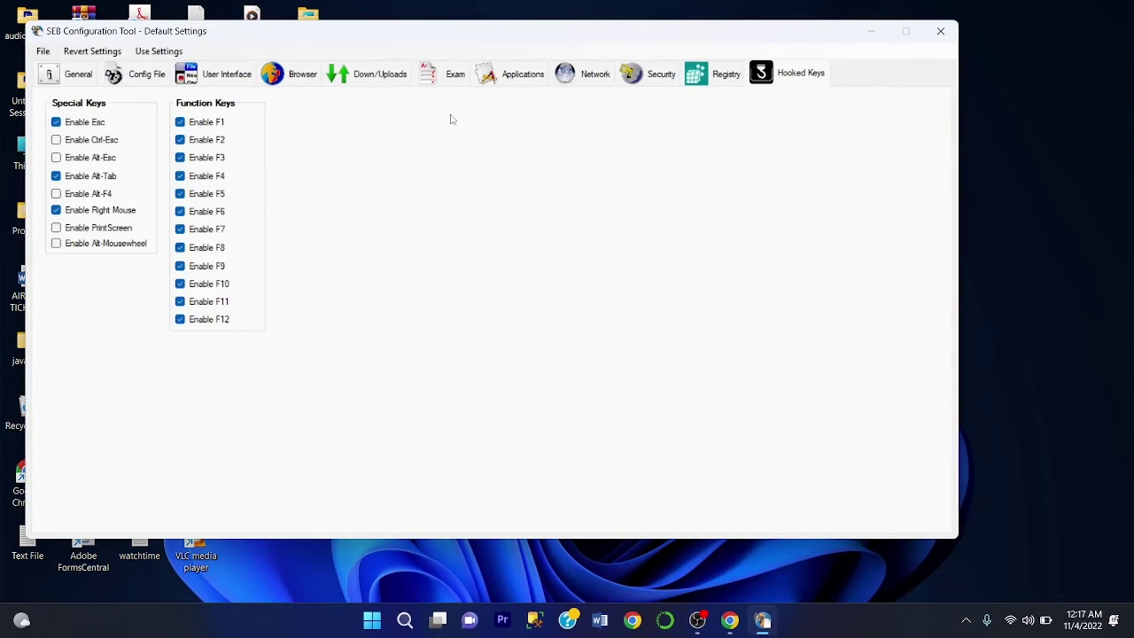
left_click(738, 81)
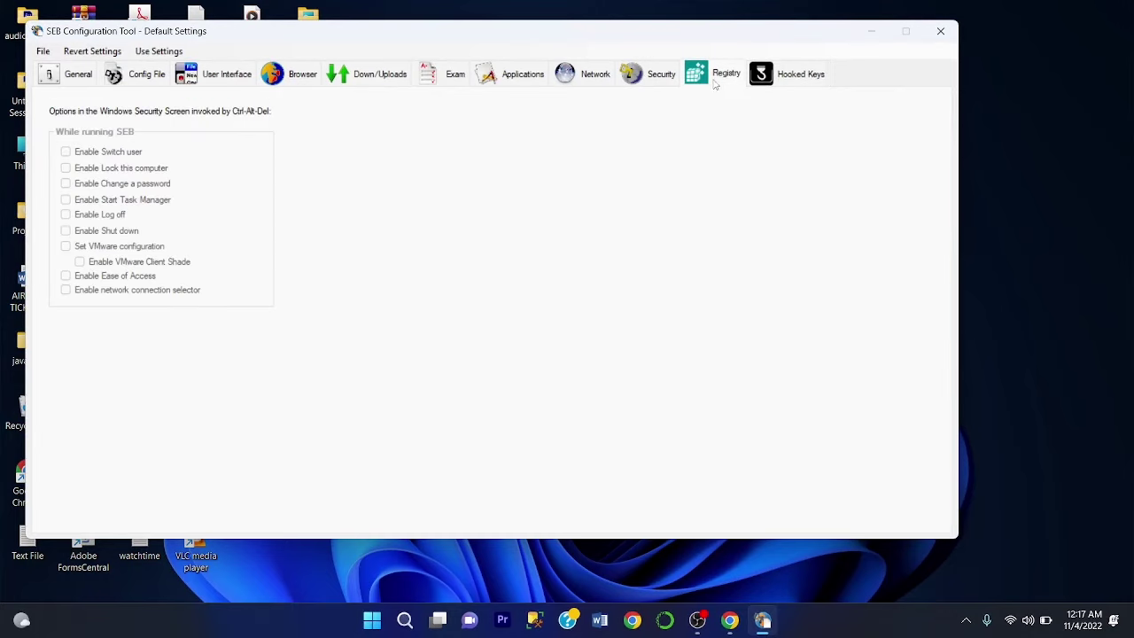
left_click(665, 80)
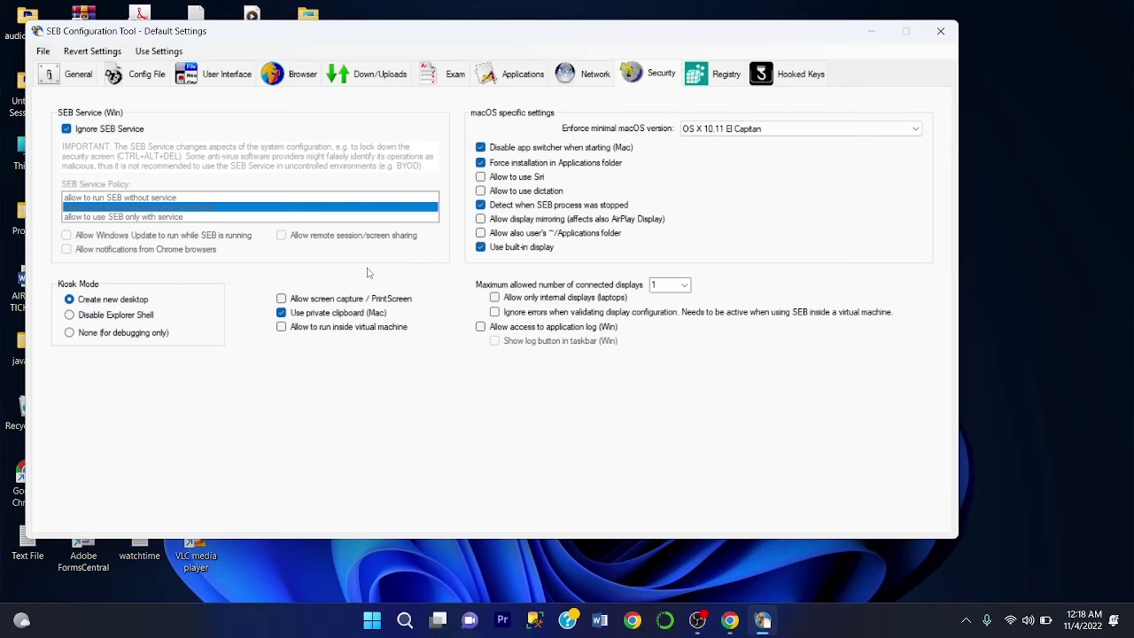
left_click(70, 334)
left_click(282, 300)
left_click(281, 313)
Add a new permitted process entry for Windows in the applications settings, and browse for its application on drive C: before cancelling the selection
left_click(592, 69)
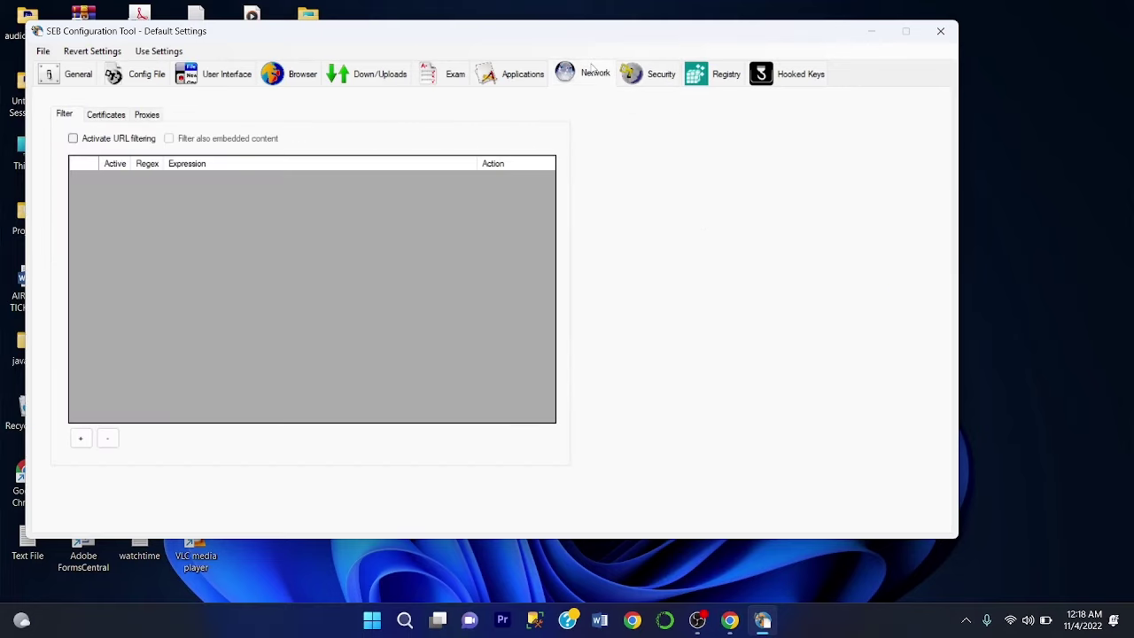
left_click(514, 78)
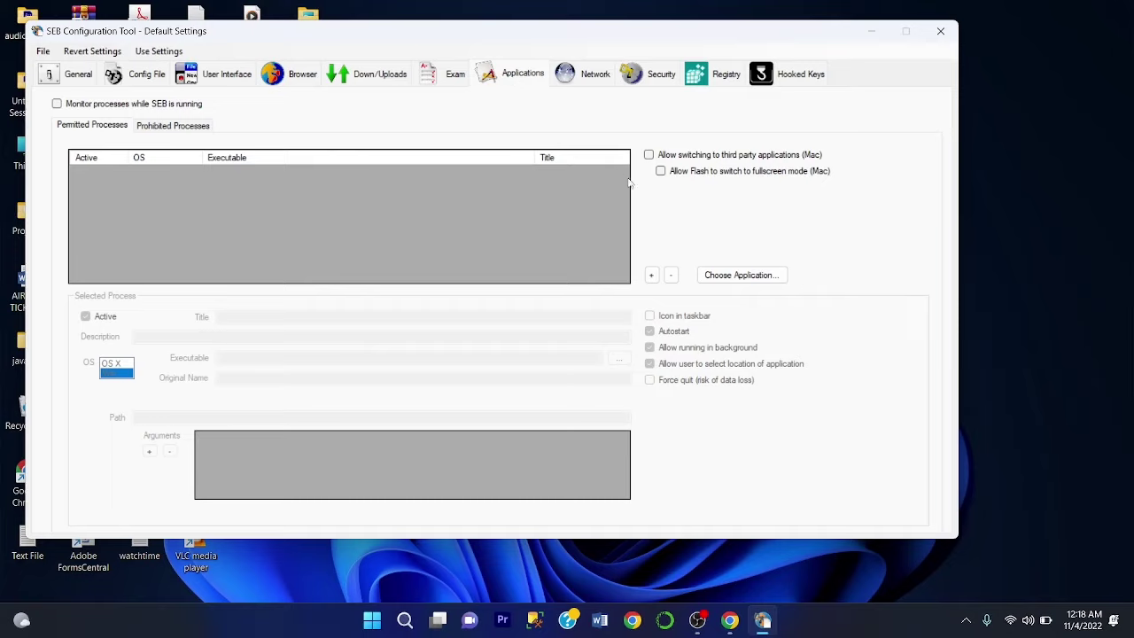
left_click(651, 276)
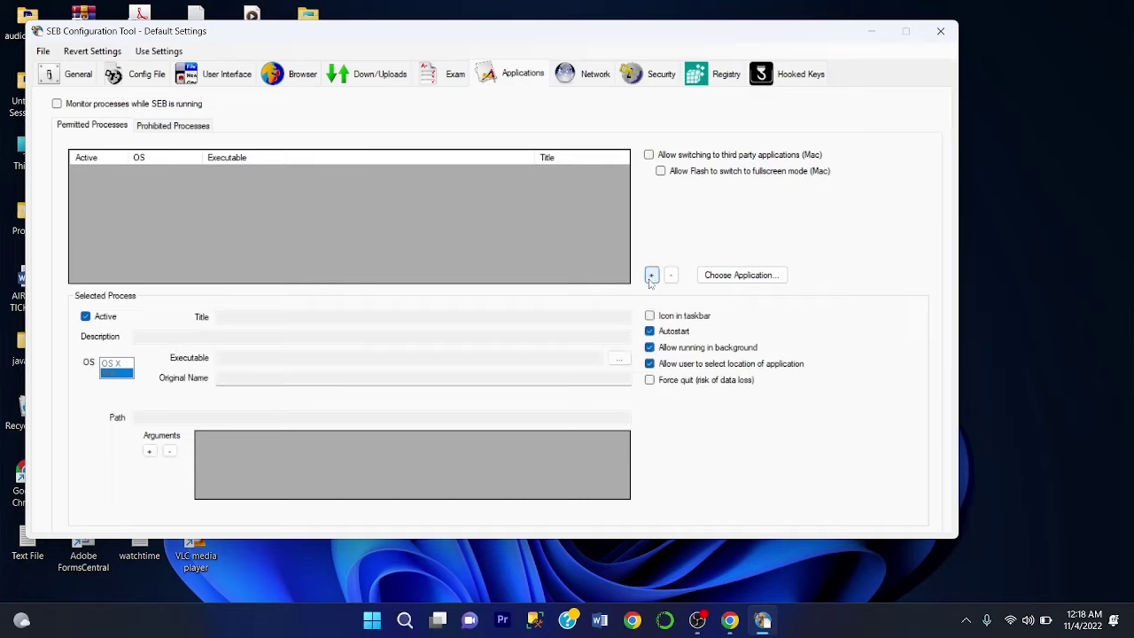
left_click(724, 276)
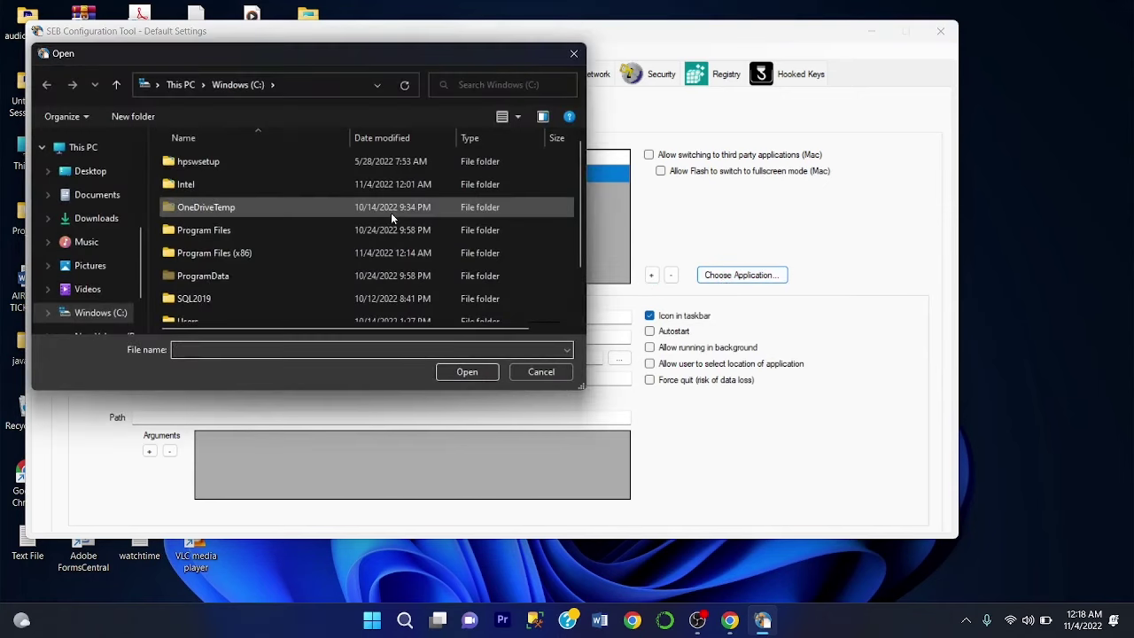
scroll(274, 255, "down", 1)
scroll(275, 255, "up", 1)
scroll(275, 252, "down", 1)
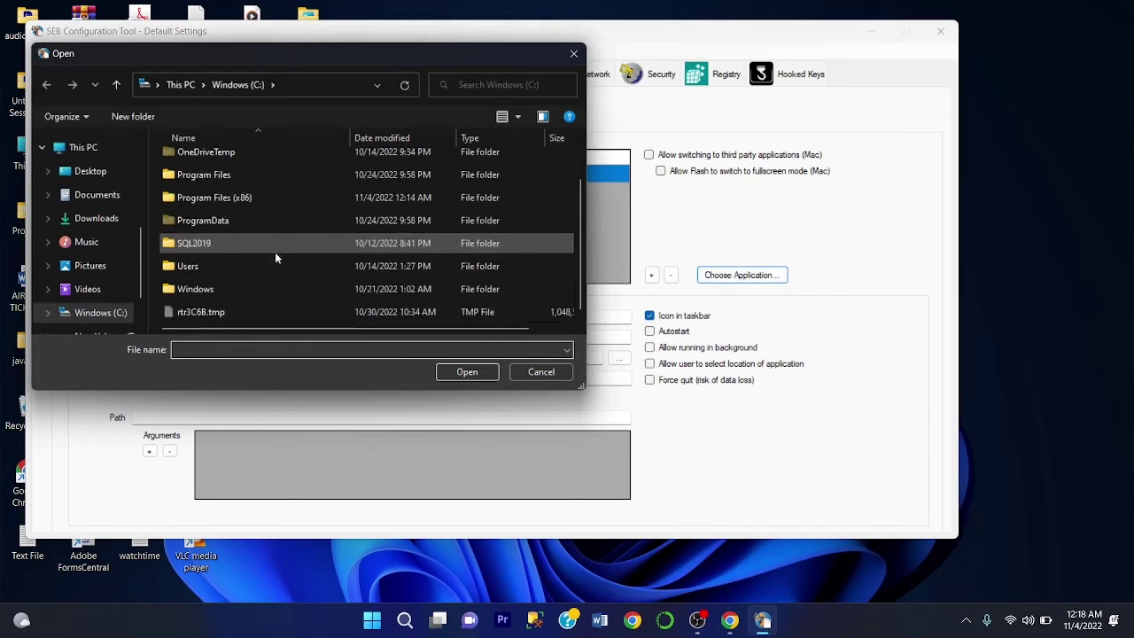
scroll(275, 252, "up", 1)
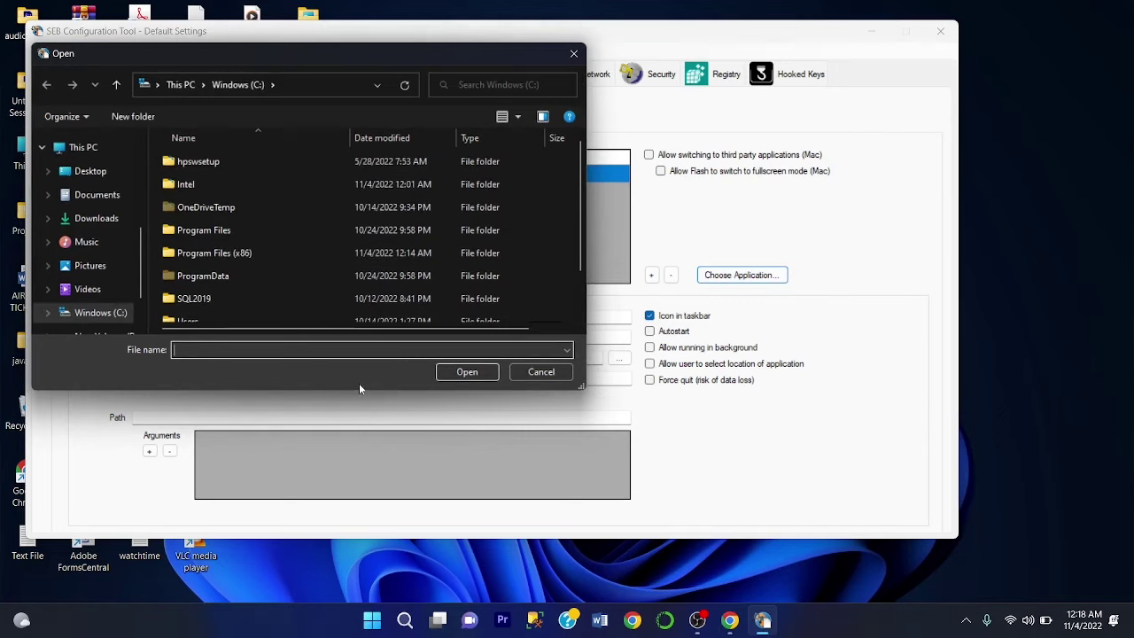
left_click(535, 379)
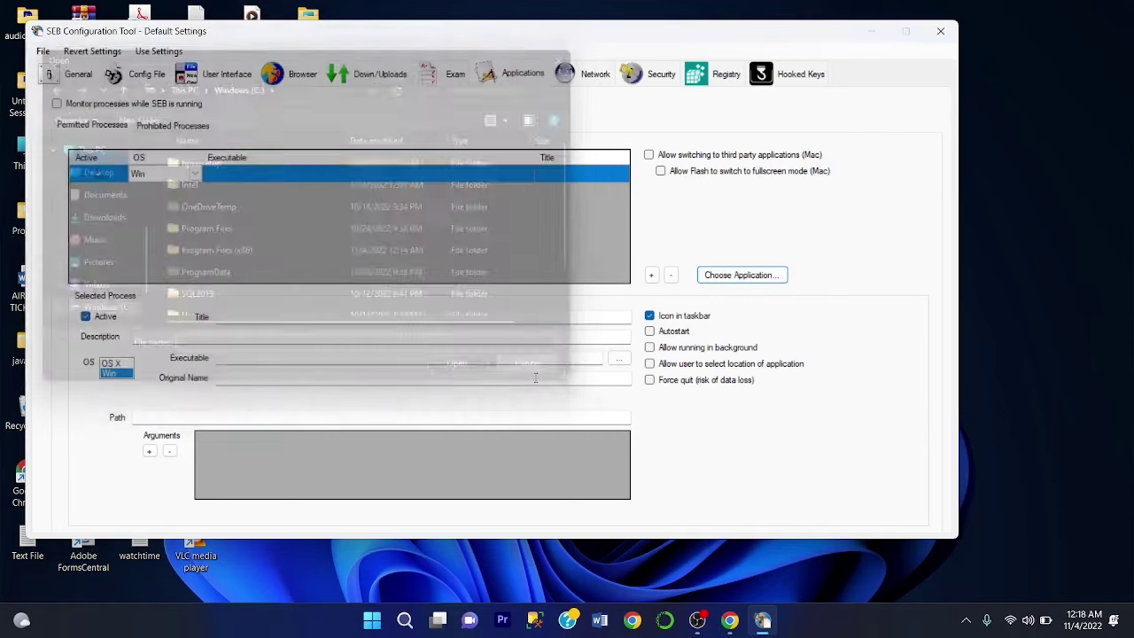
In the browser settings, center new browser windows, allow navigating back/forward in exam, and show the reload warning in additional windows
left_click(448, 75)
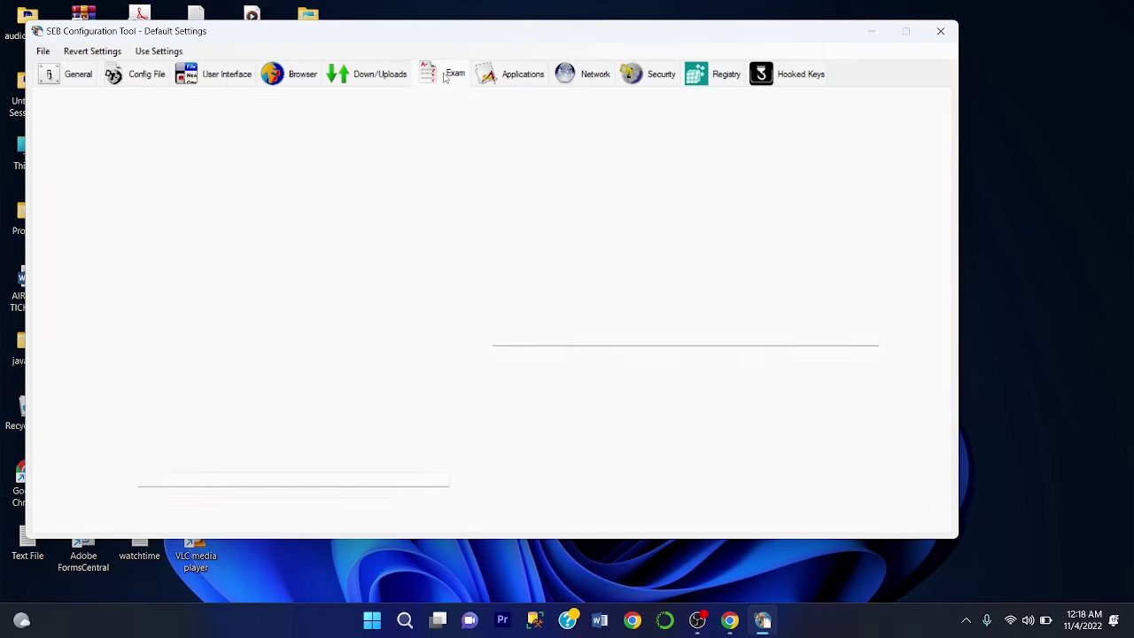
left_click(364, 71)
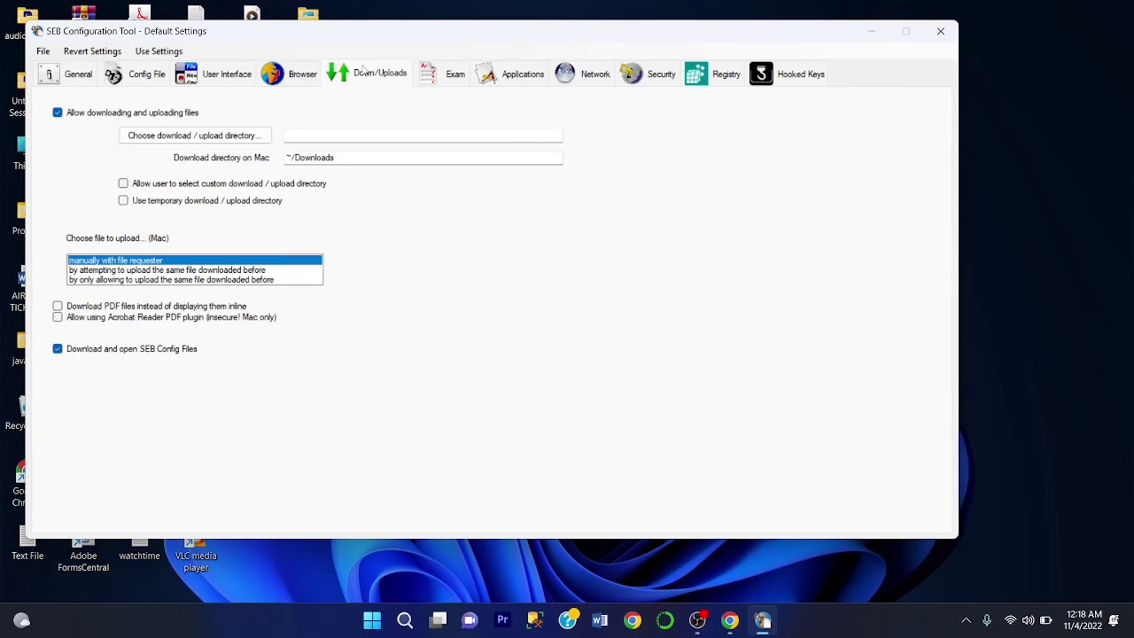
left_click(299, 74)
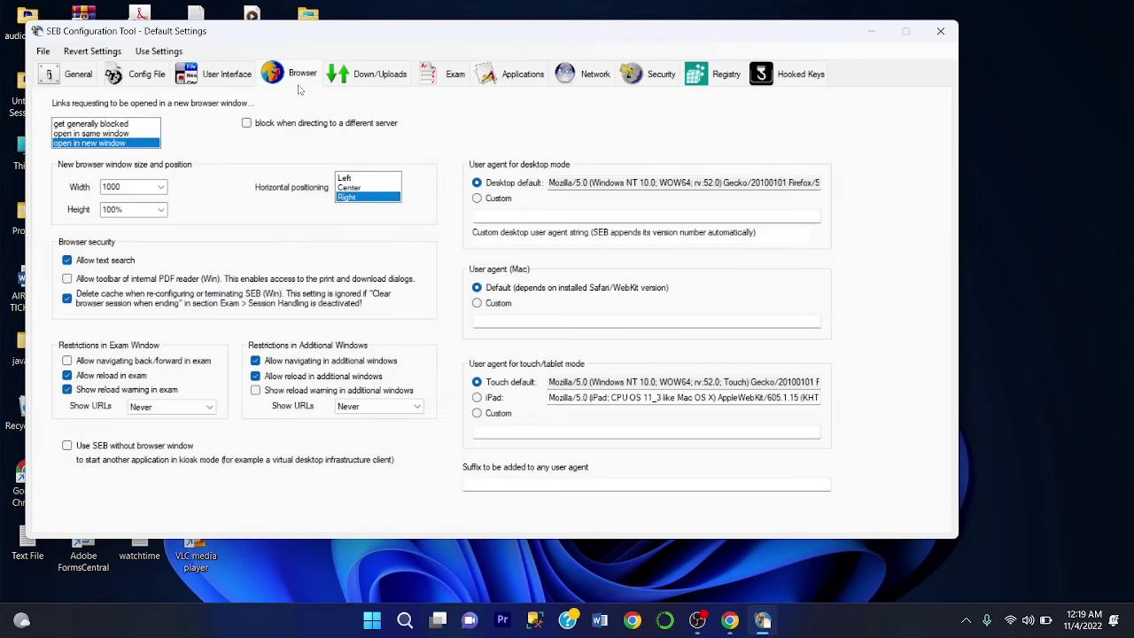
left_click(354, 188)
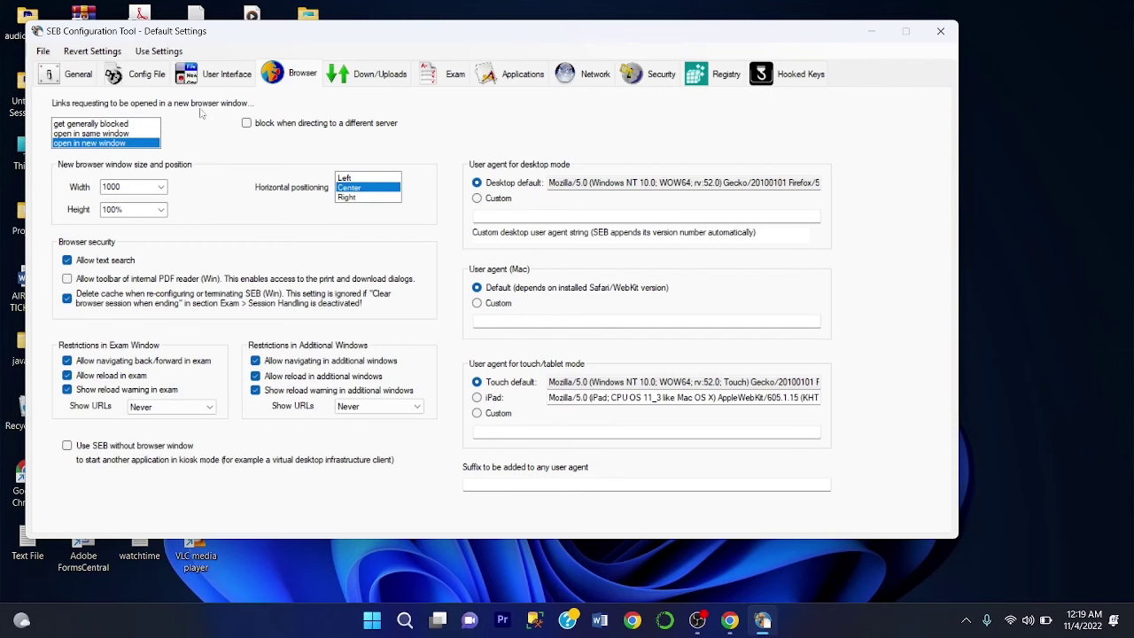
Enable the Wi-Fi control (Win) for the taskbar and save the settings for configuring a client, leaving the save-as dialog without saving a copy
left_click(229, 76)
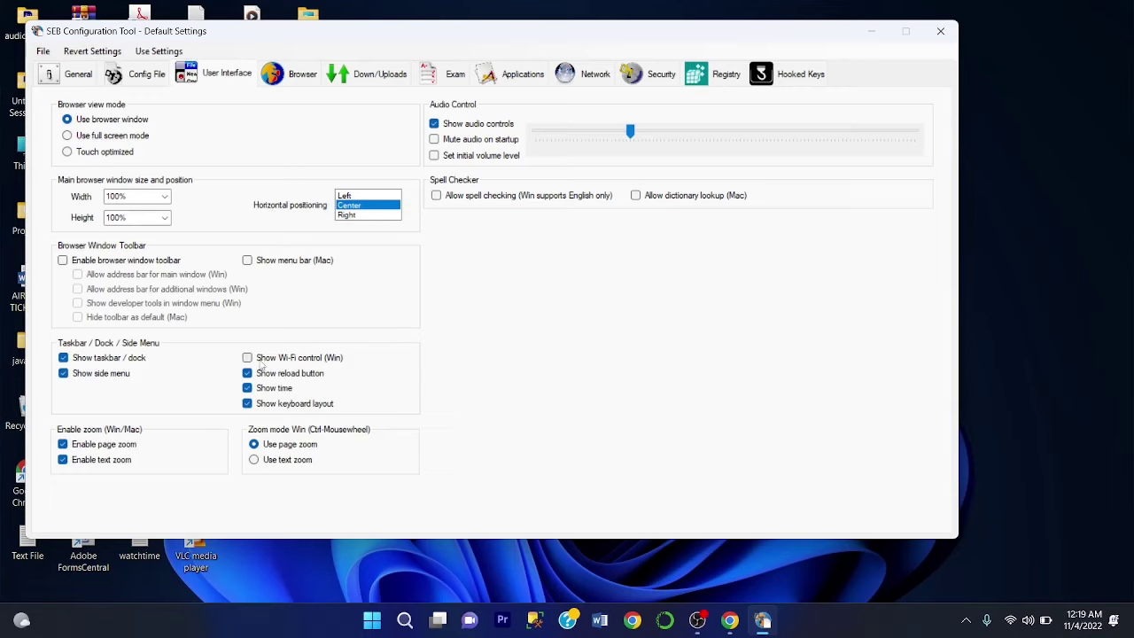
left_click(247, 358)
left_click(138, 76)
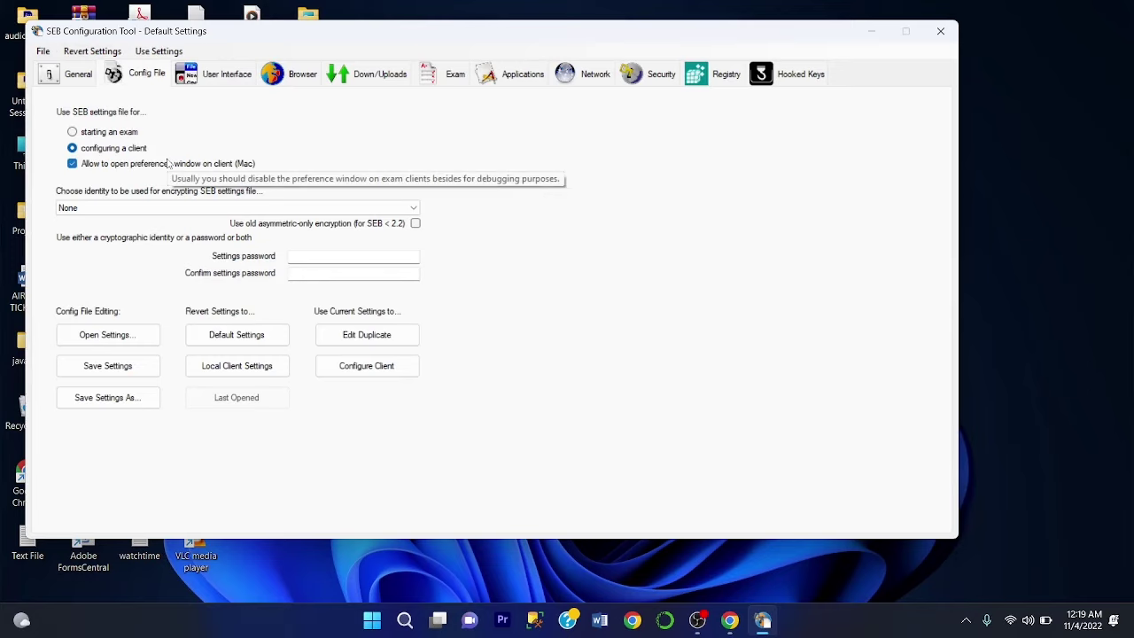
left_click(108, 366)
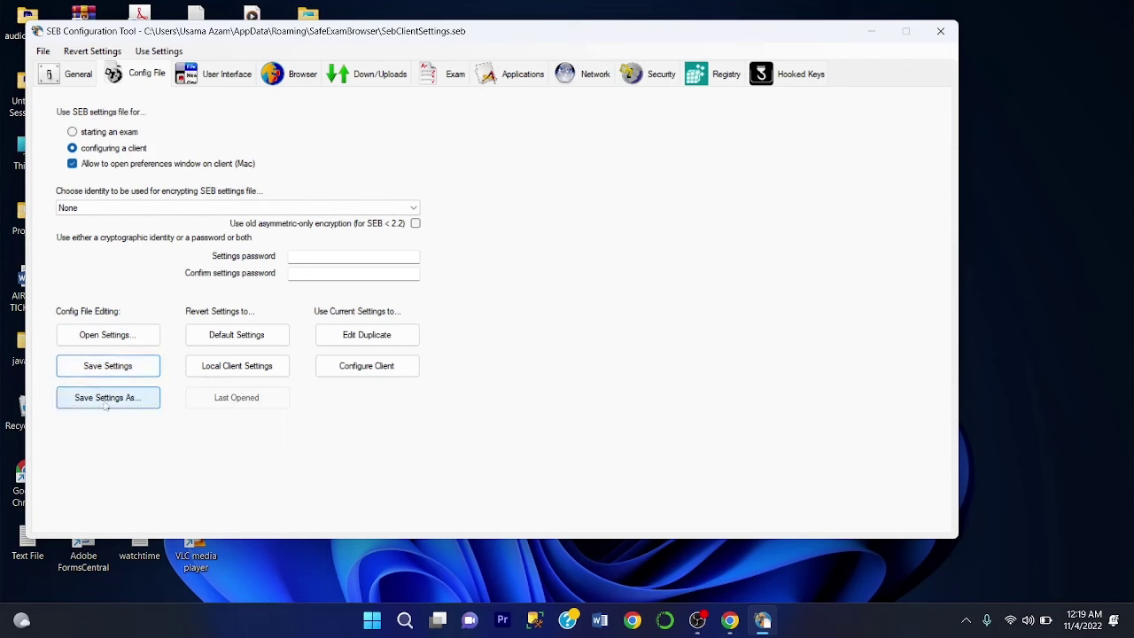
left_click(104, 401)
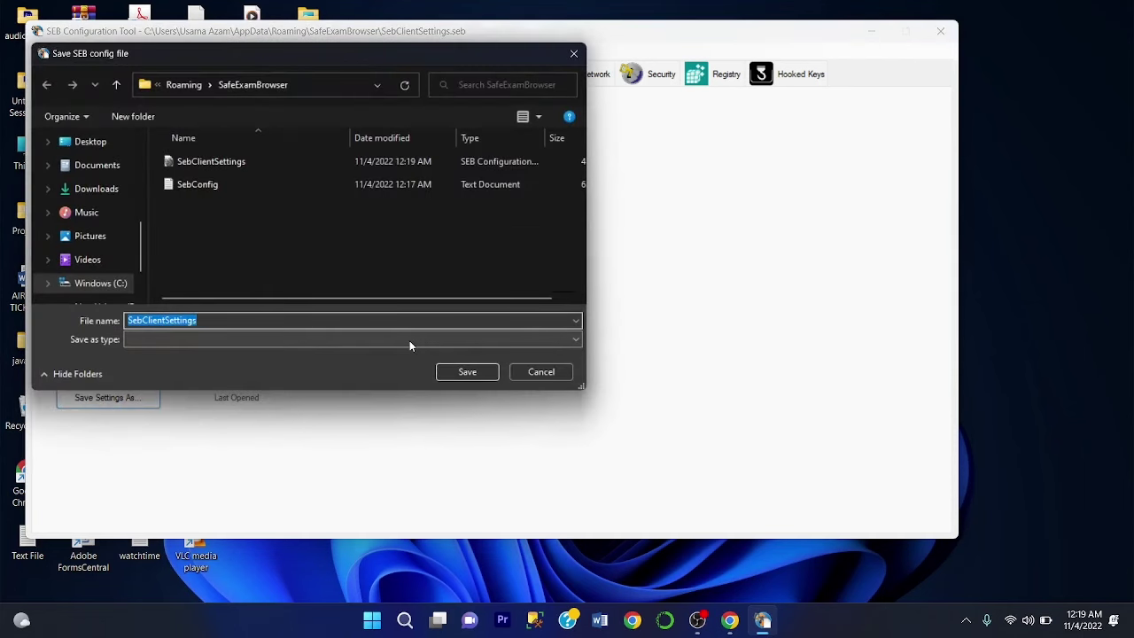
left_click(520, 372)
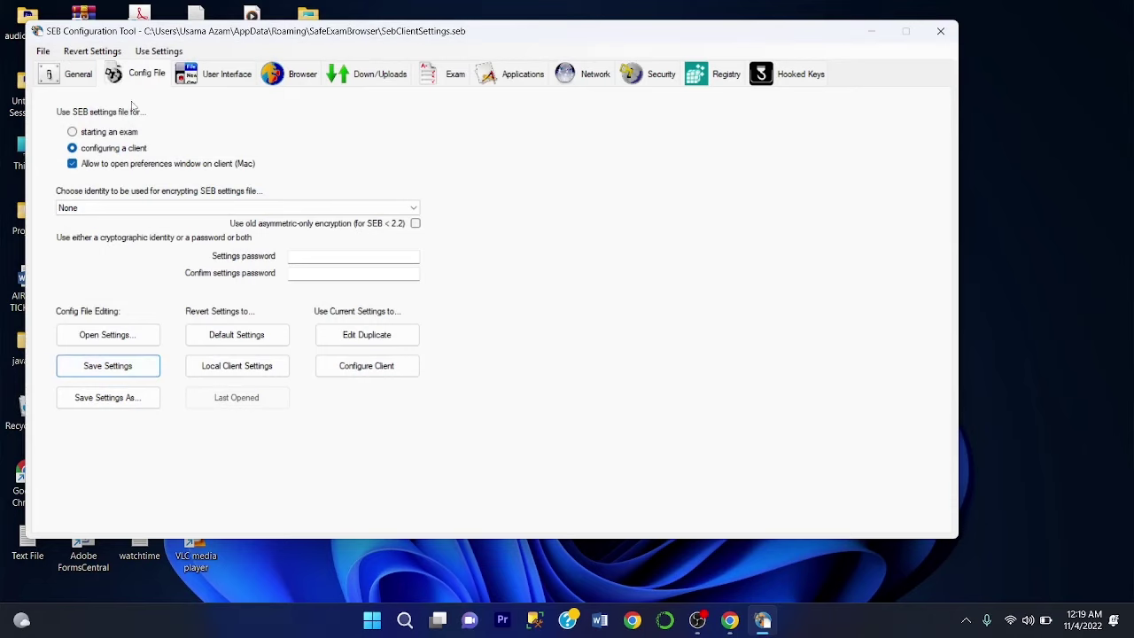
Check the general settings and close the SEB Configuration Tool, declining to remove the default prohibited processes
left_click(78, 76)
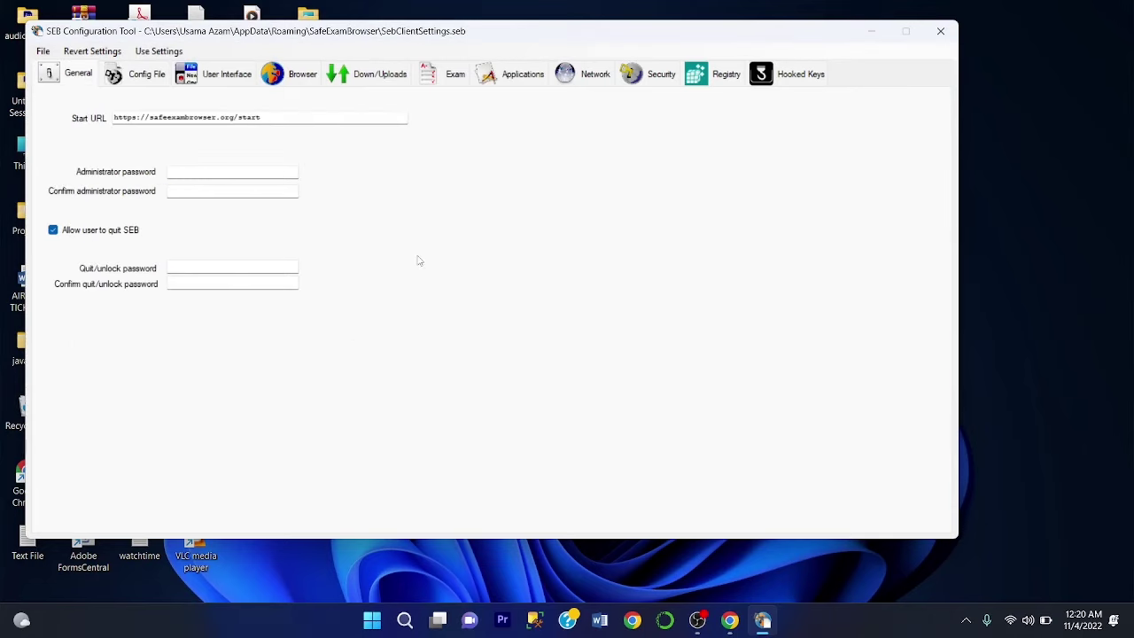
left_click(940, 39)
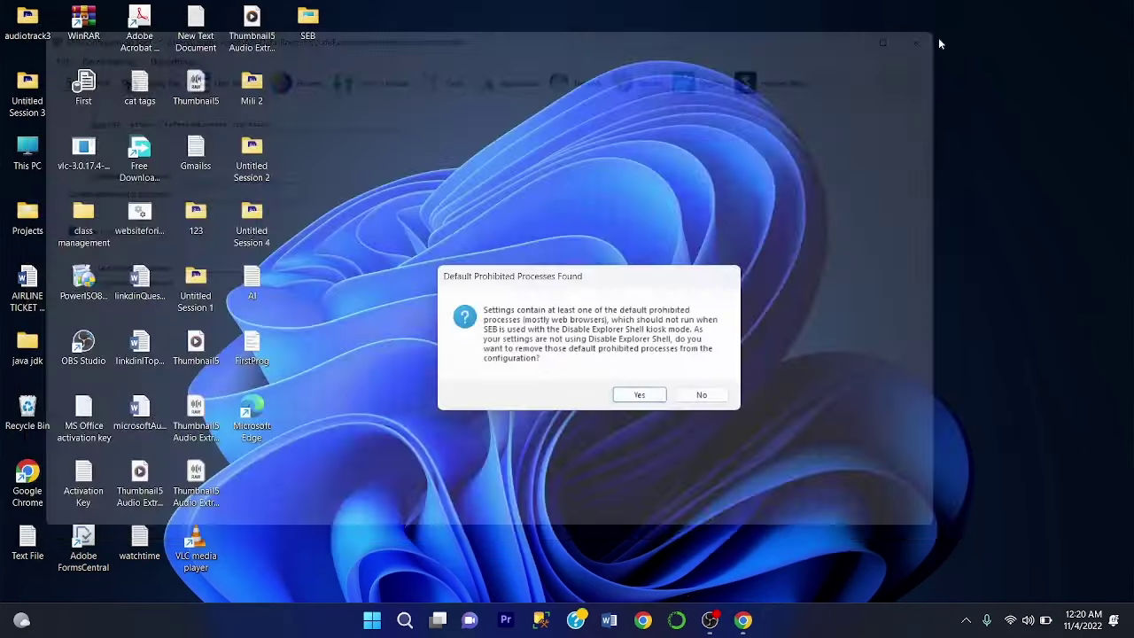
left_click(710, 394)
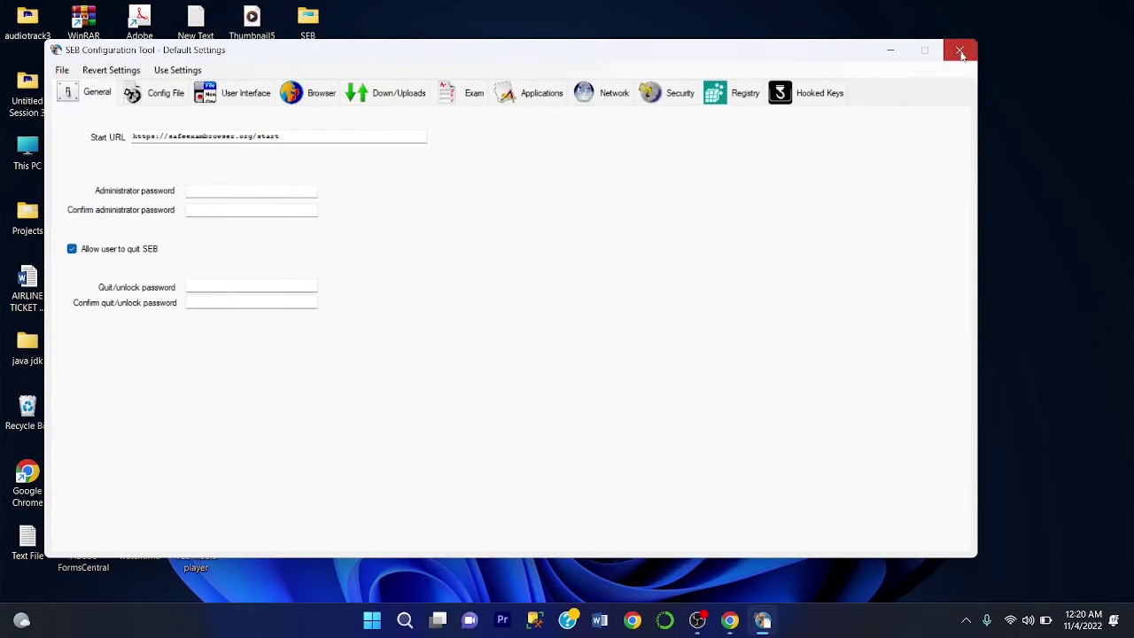
left_click(960, 50)
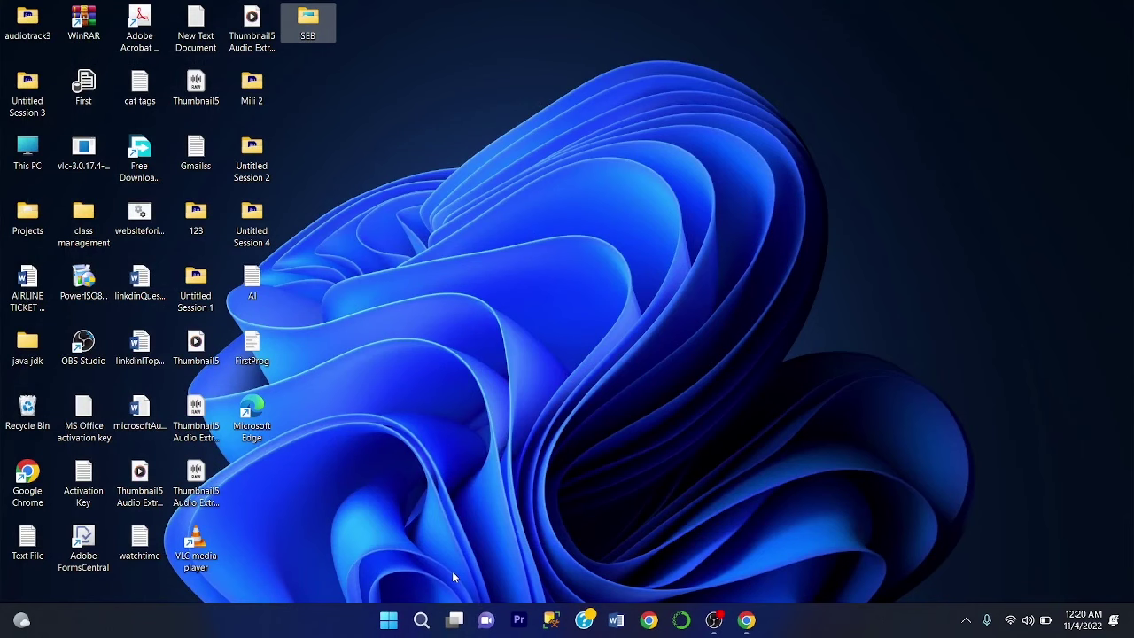
Launch Safe Exam Browser from the recent Windows searches and acknowledge the missing application error
left_click(421, 620)
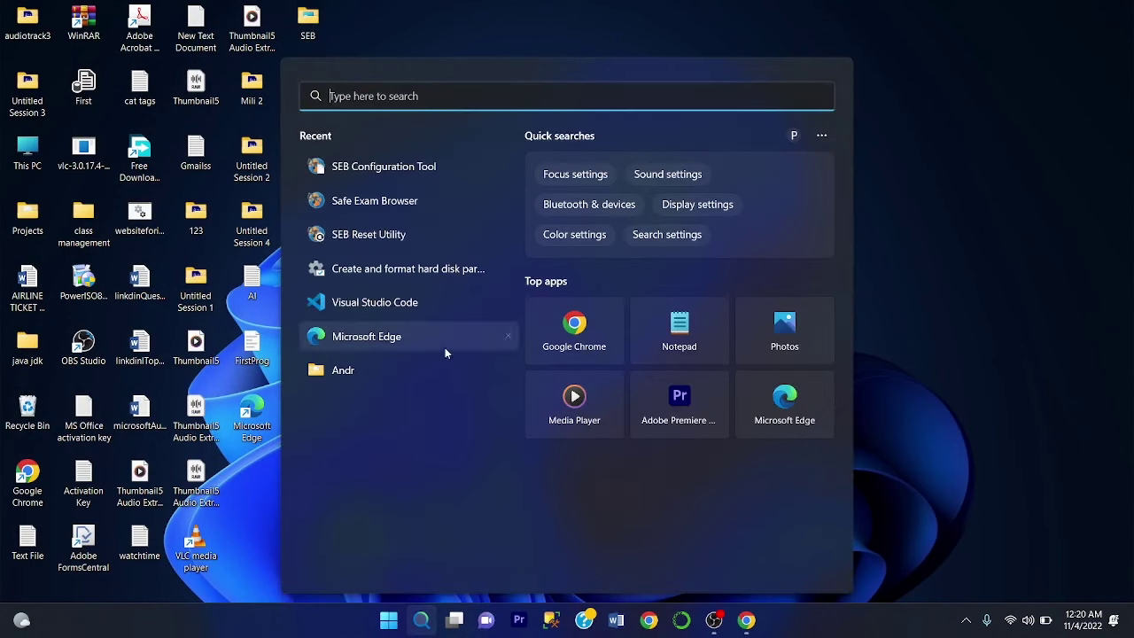
left_click(430, 202)
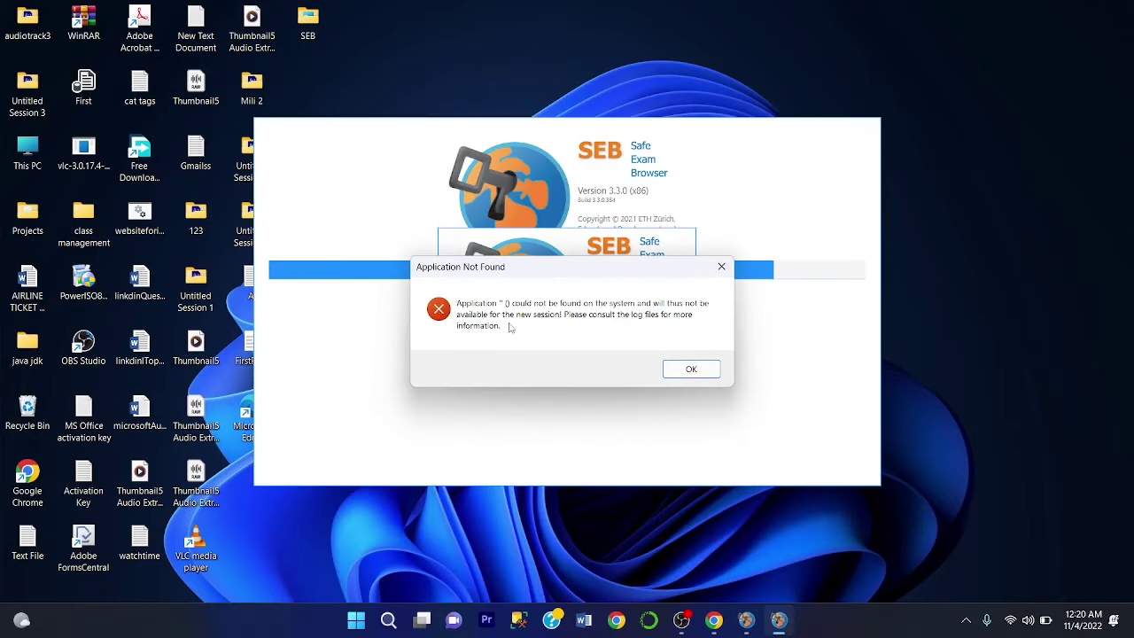
left_click(691, 371)
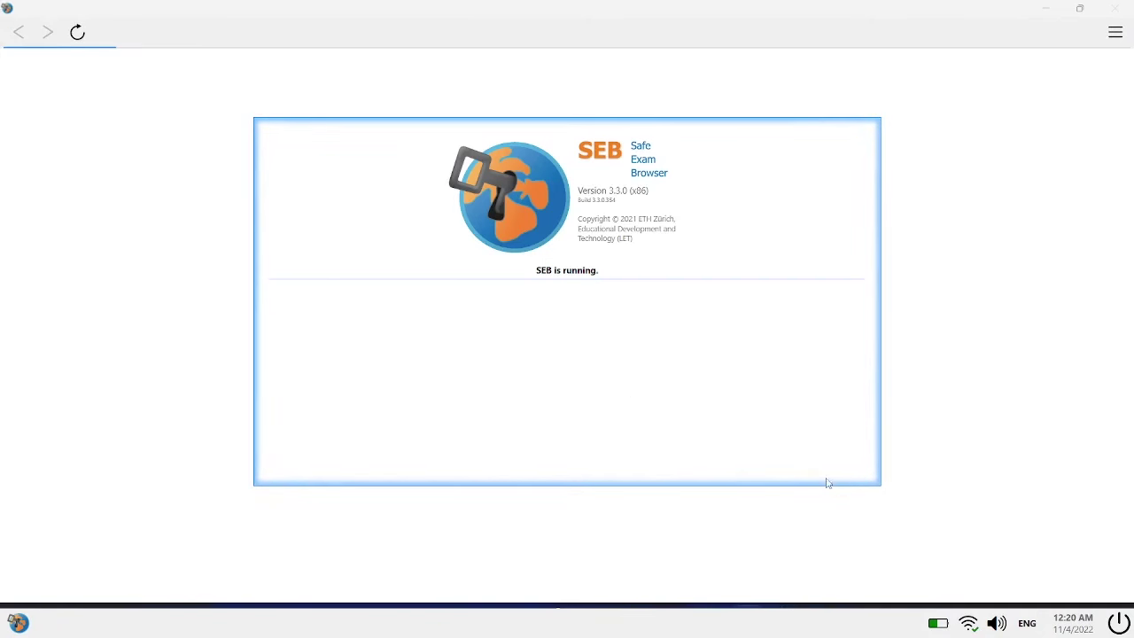
Check the volume, Wi-Fi and keyboard layout controls in the SEB taskbar and the browser window's menu
left_click(997, 623)
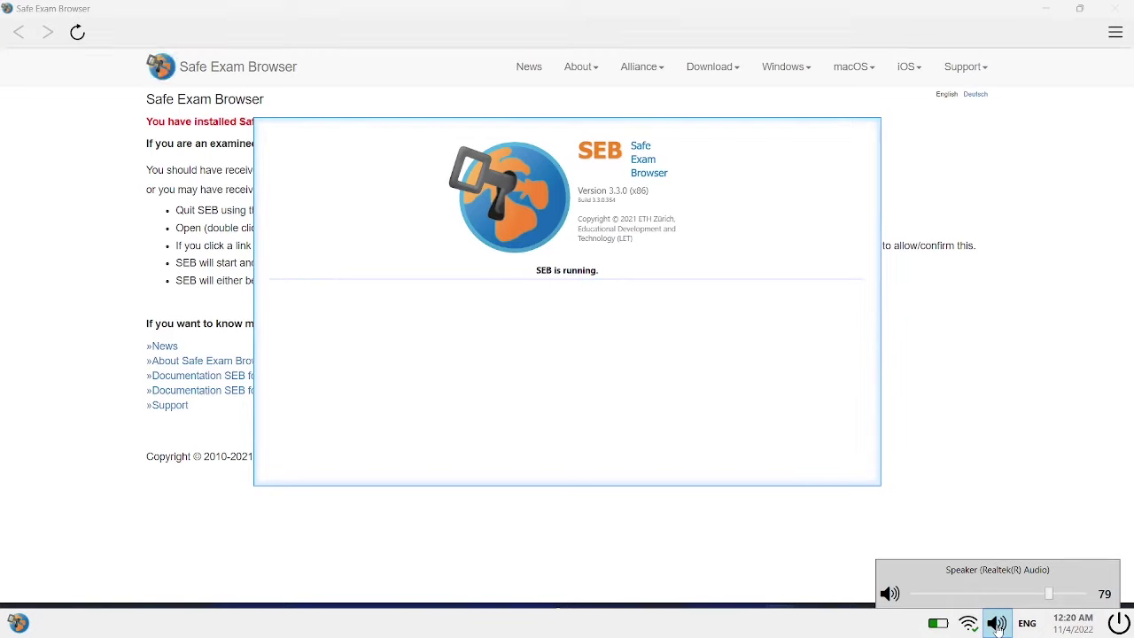
left_click(997, 623)
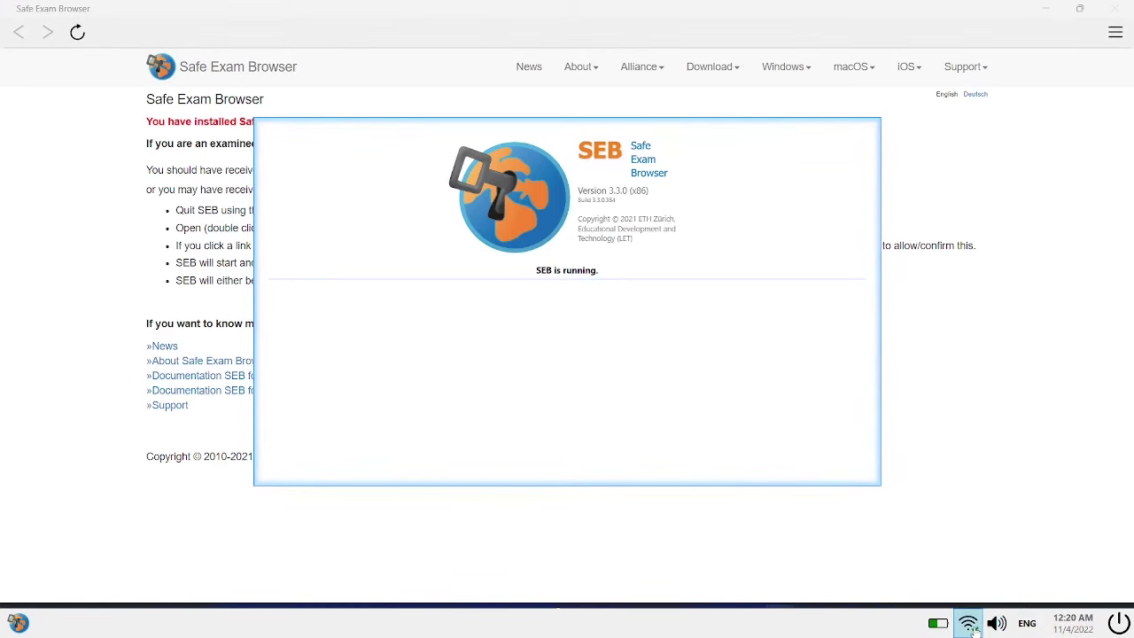
left_click(1031, 626)
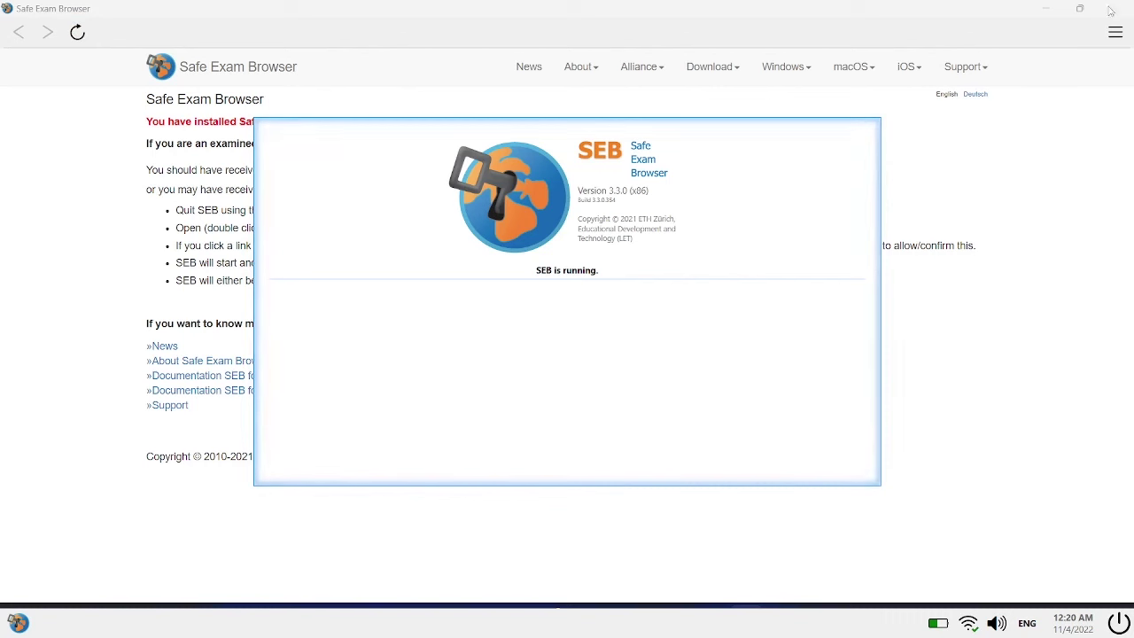
left_click(1116, 32)
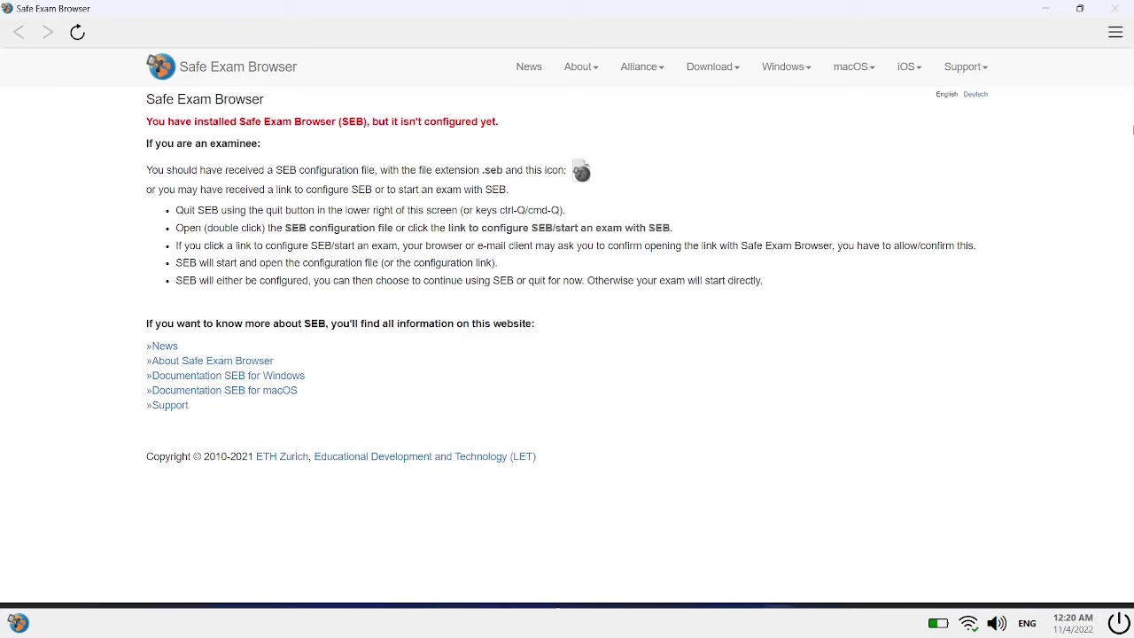
Restore the Safe Exam Browser window from full size, stretch it to the full desktop height, and narrow its width
left_click(1080, 8)
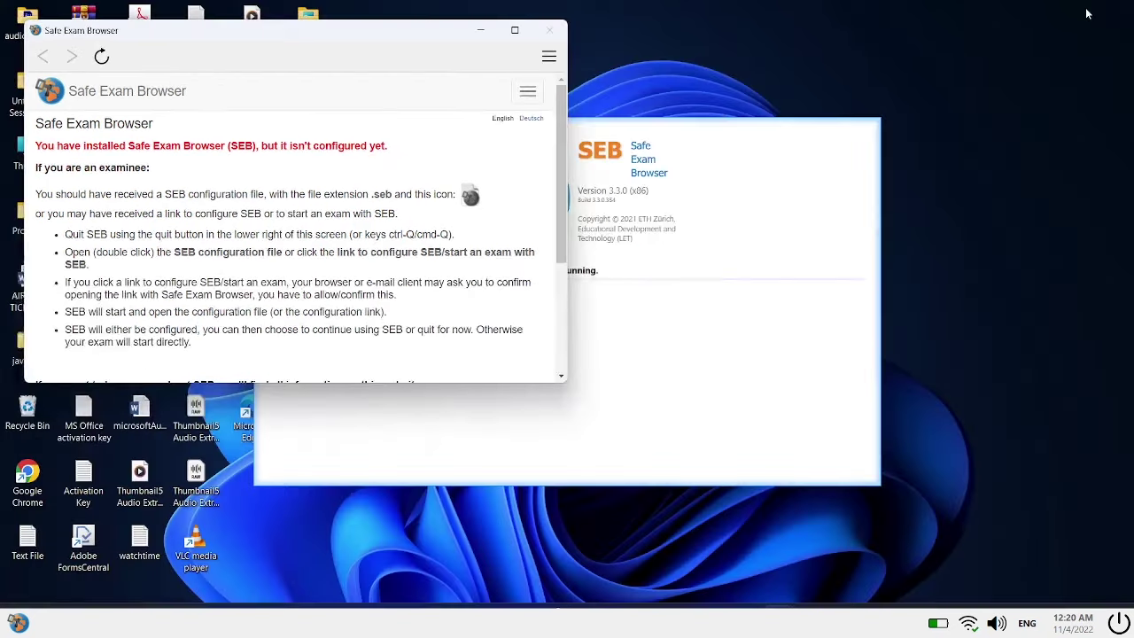
left_click(514, 30)
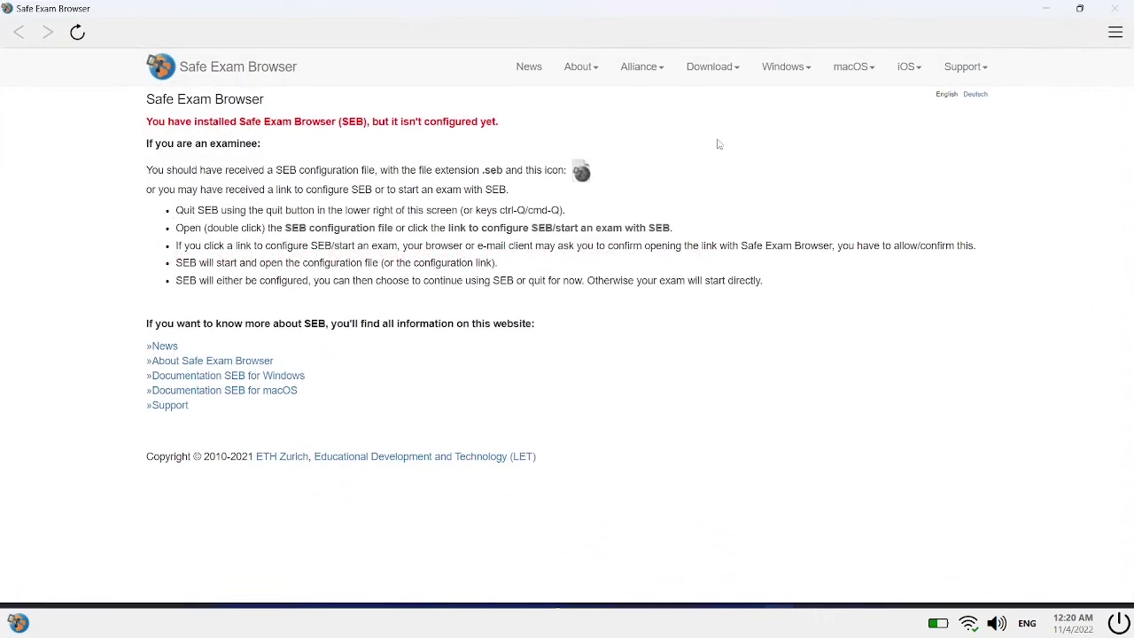
left_click(1080, 8)
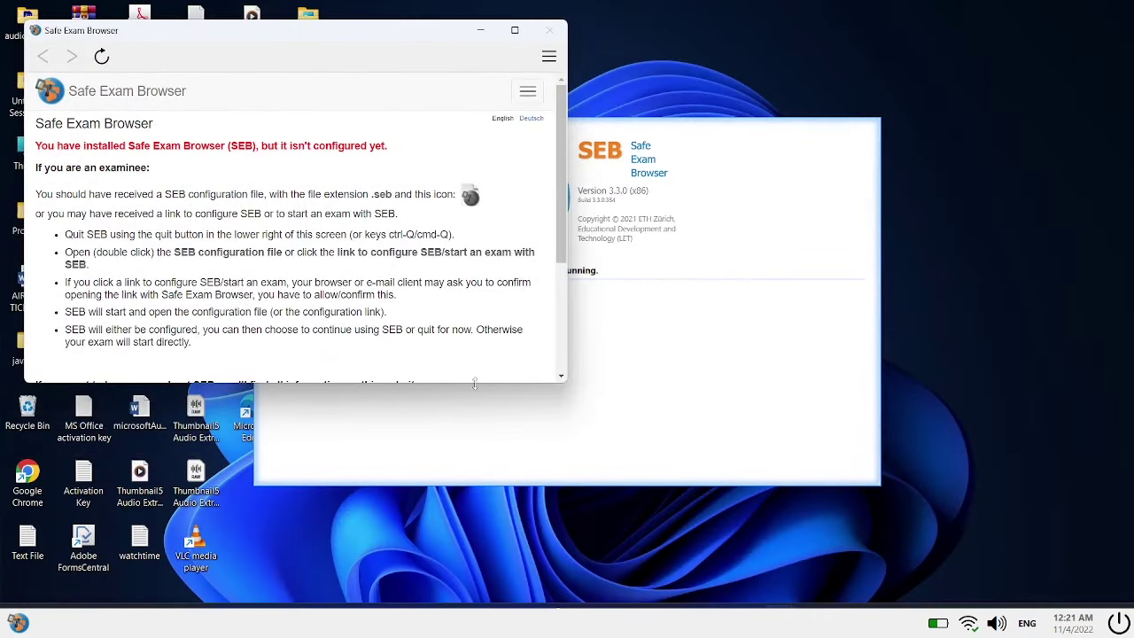
left_click_drag(475, 382, 437, 608)
double_click(437, 606)
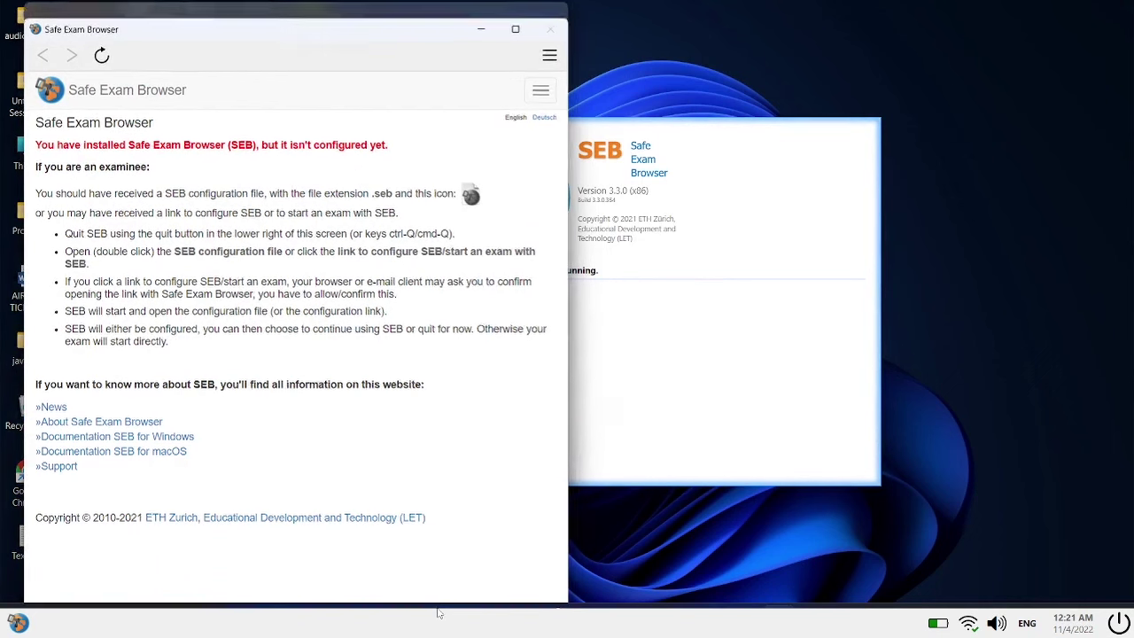
left_click_drag(434, 455, 366, 434)
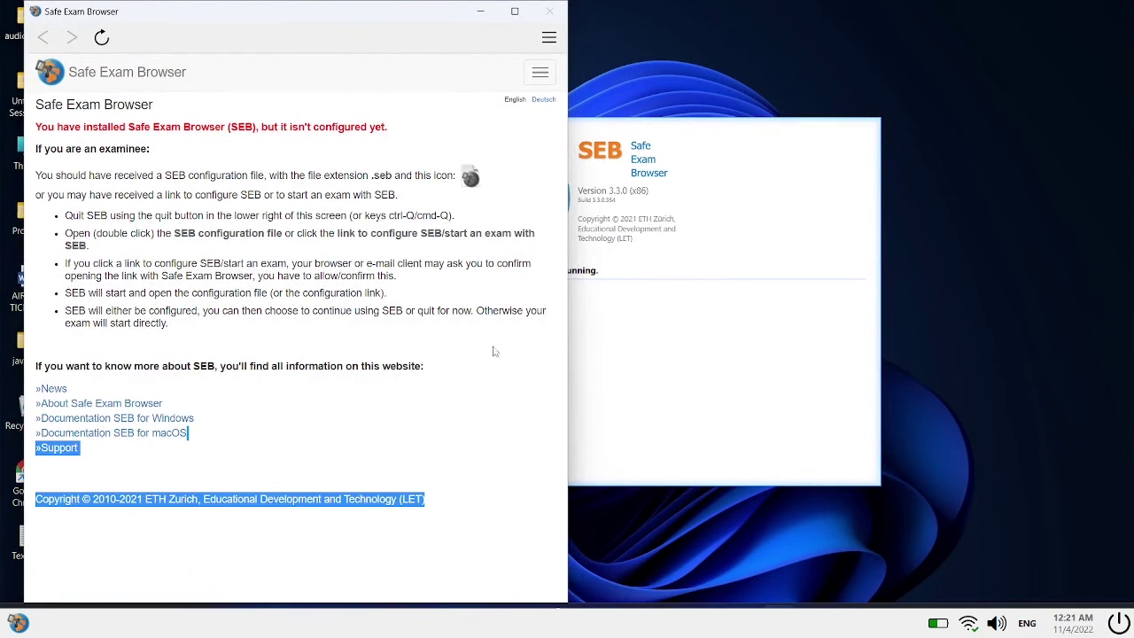
left_click_drag(568, 329, 483, 328)
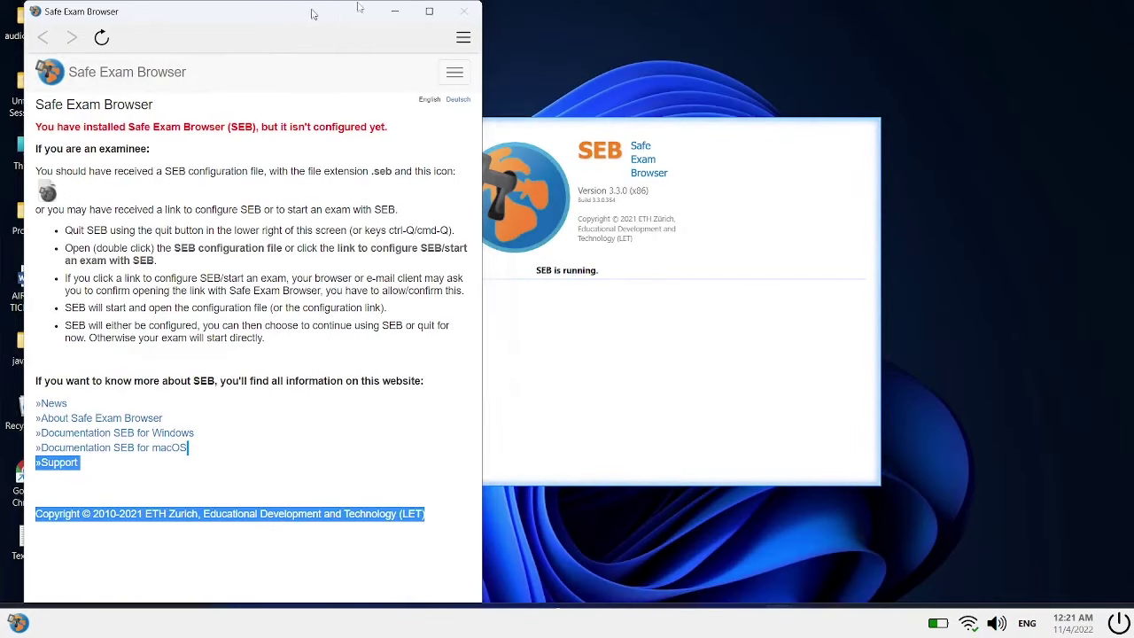
Move the Safe Exam Browser window aside to uncover the desktop icons and open Google Chrome alongside it
left_click_drag(312, 13, 881, 13)
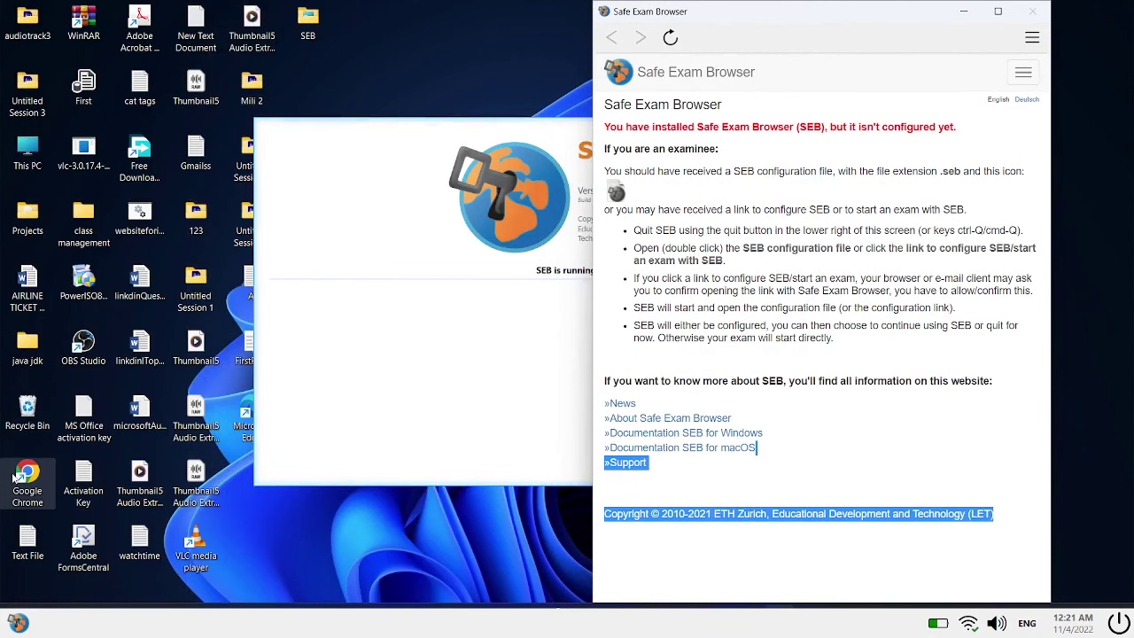
double_click(13, 477)
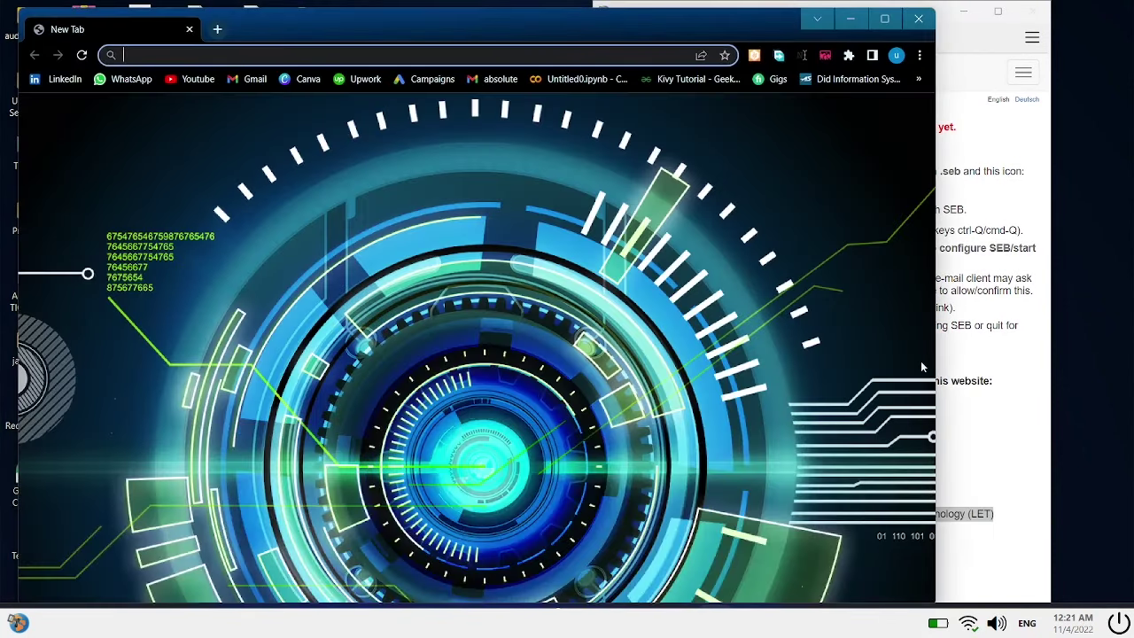
Narrow the Chrome window and widen the Safe Exam Browser window so the two fill the desktop side by side
left_click_drag(934, 356, 590, 263)
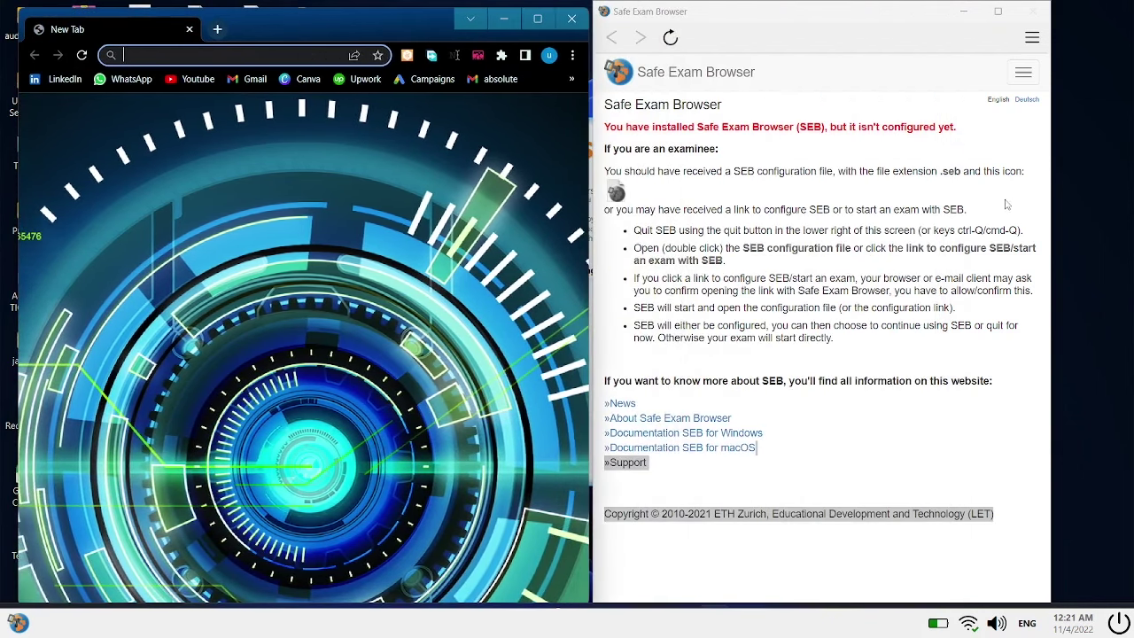
left_click_drag(1051, 210, 1130, 217)
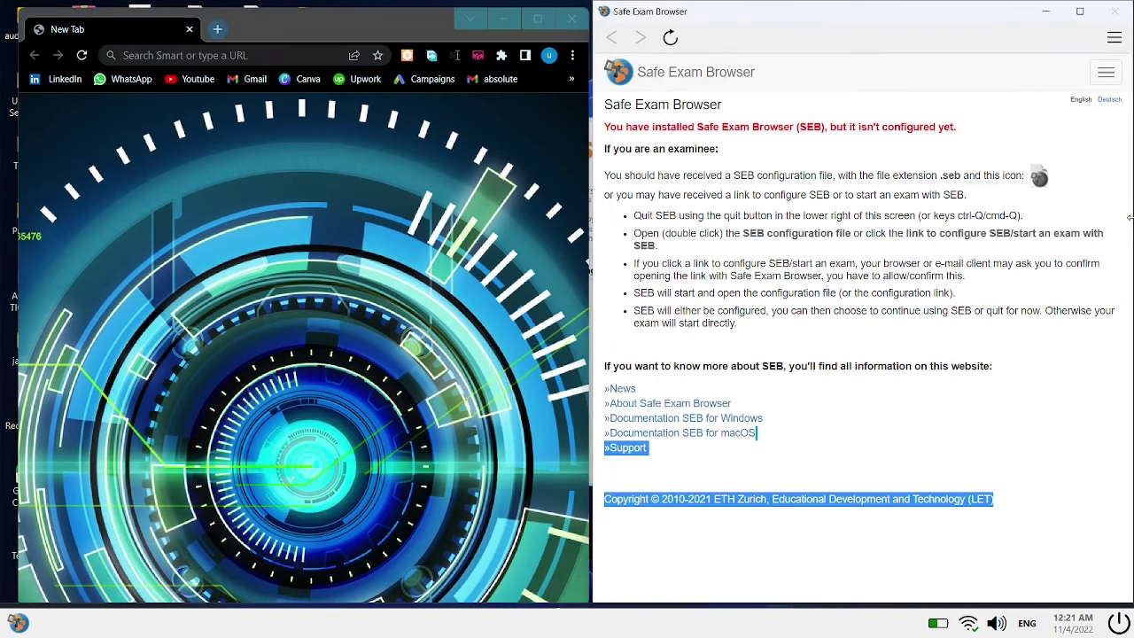
triple_click(954, 173)
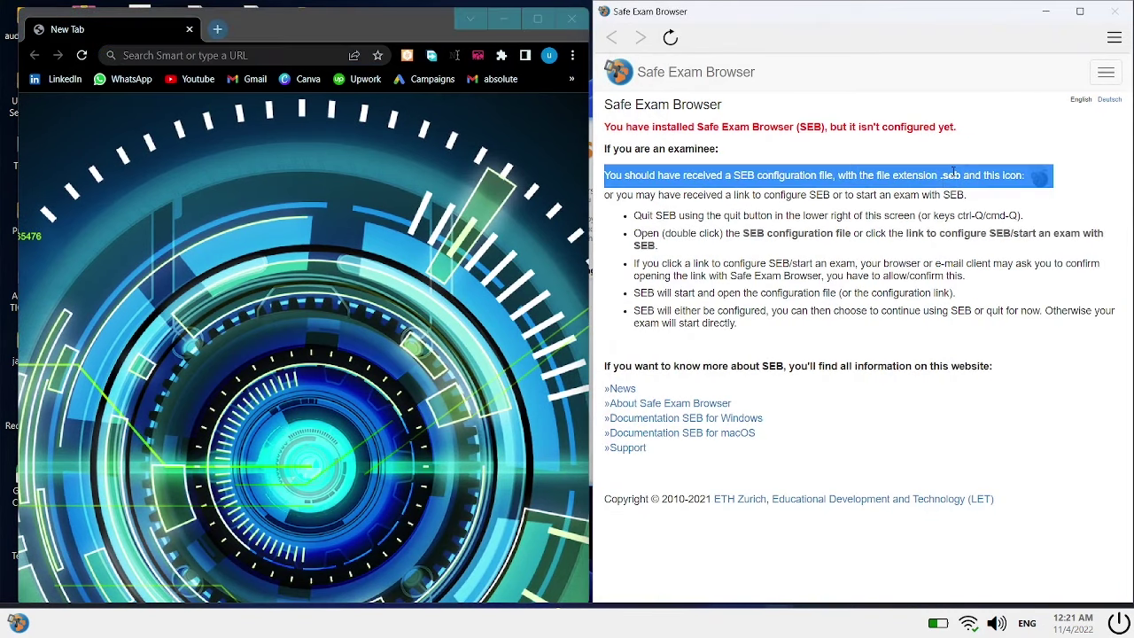
left_click(938, 212)
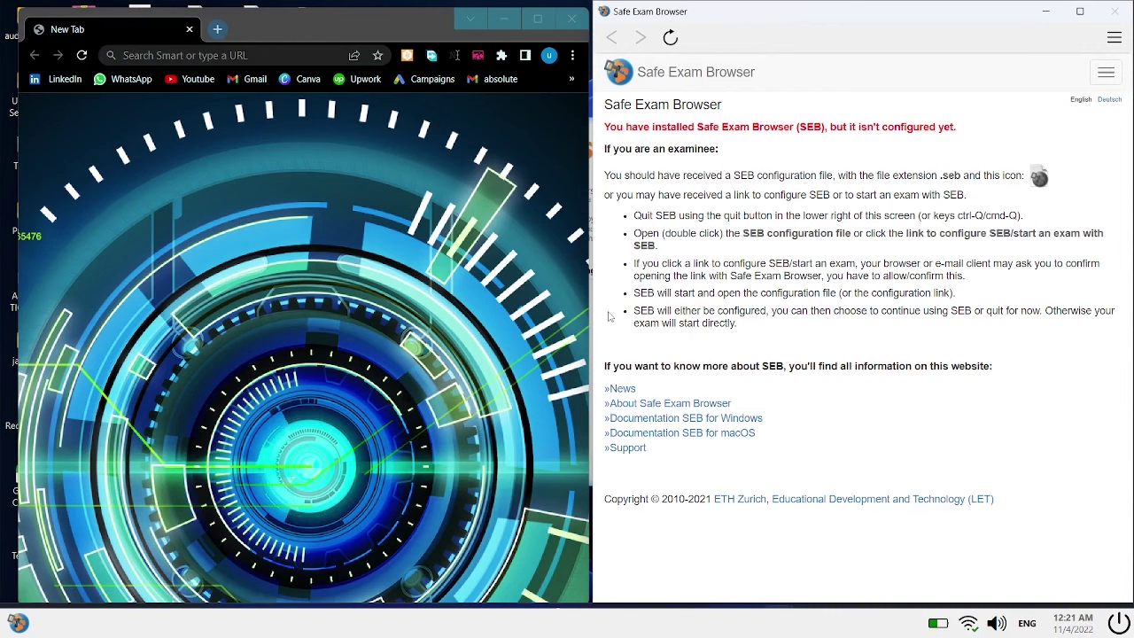
Maximize the Chrome window over Safe Exam Browser and restore it to its side-by-side size
left_click_drag(532, 10, 534, 16)
left_click(534, 15)
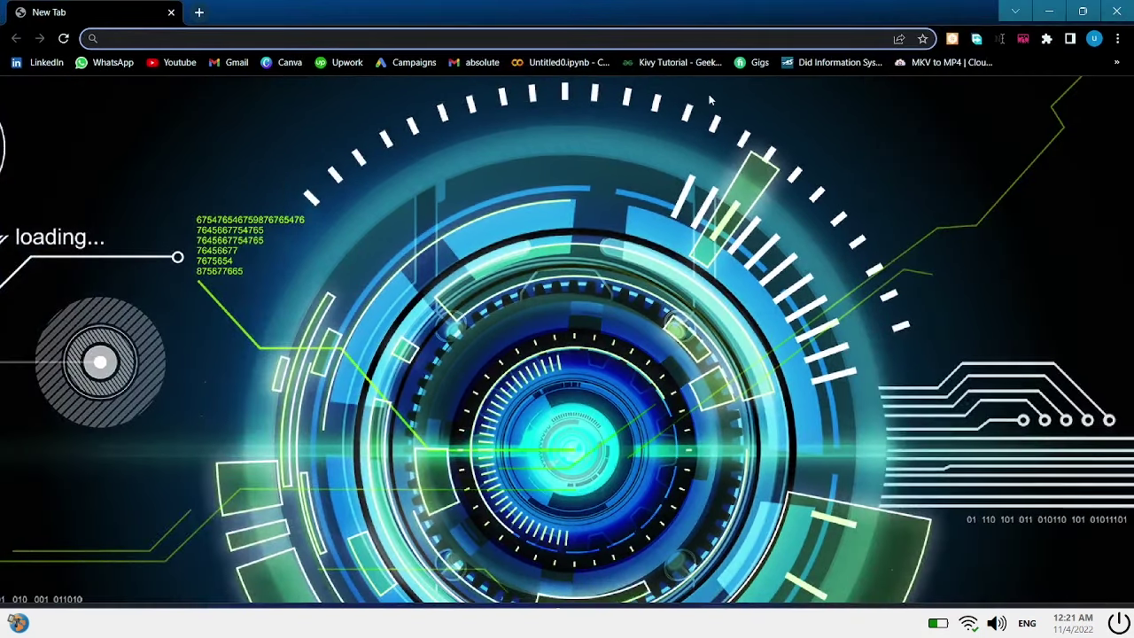
left_click(1085, 16)
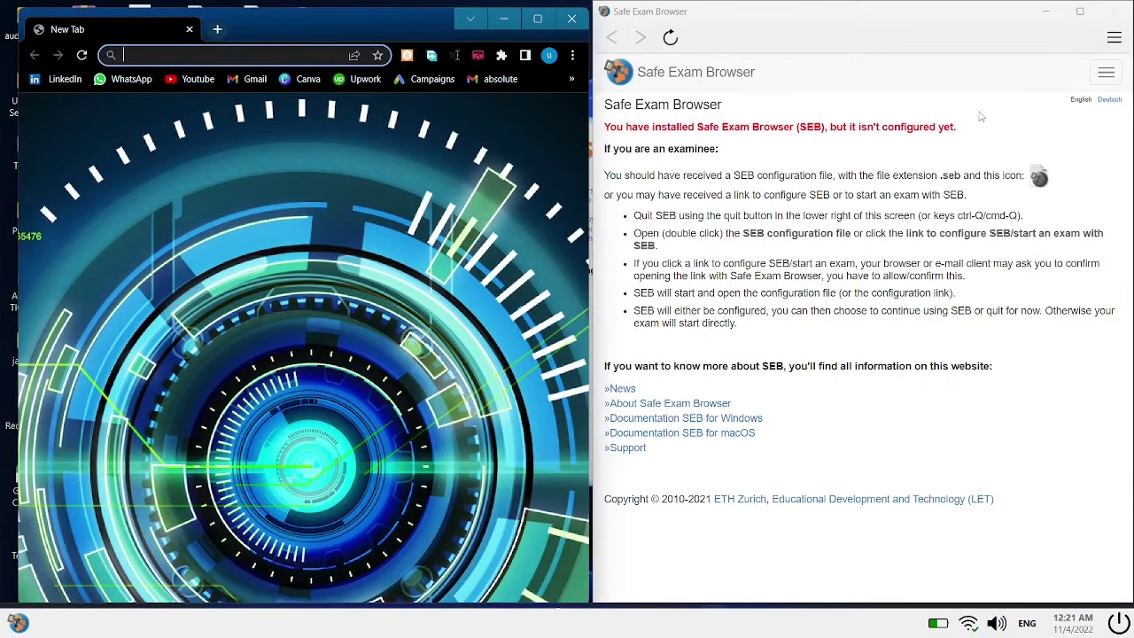
Close the Chrome window and move the Safe Exam Browser window to the middle of the desktop
left_click(1114, 11)
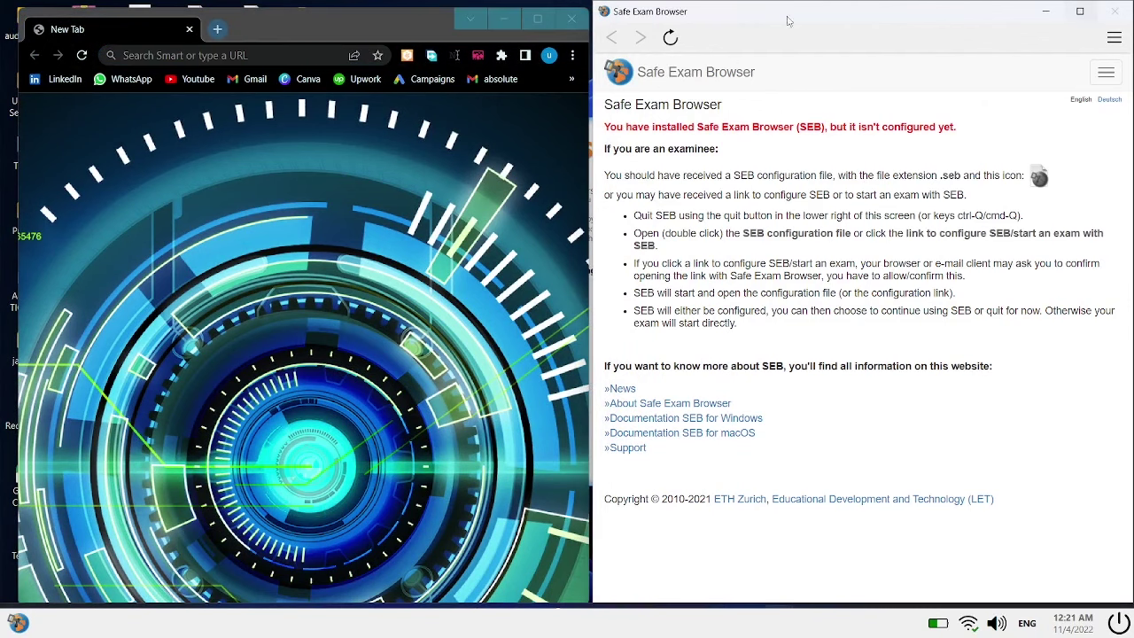
left_click(572, 18)
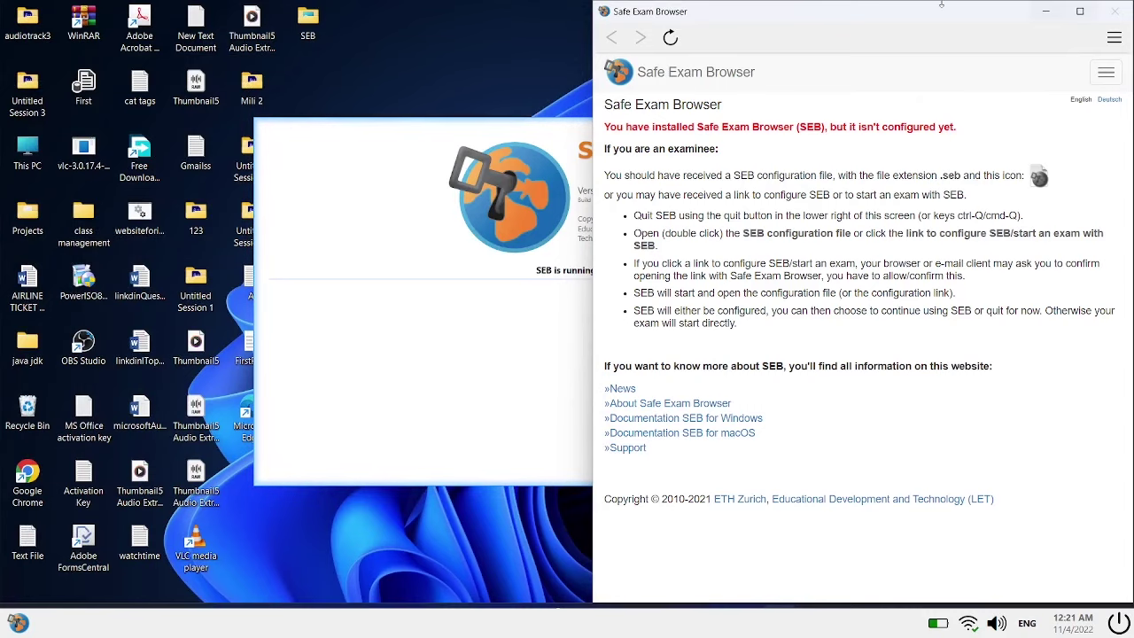
left_click_drag(941, 3, 658, 273)
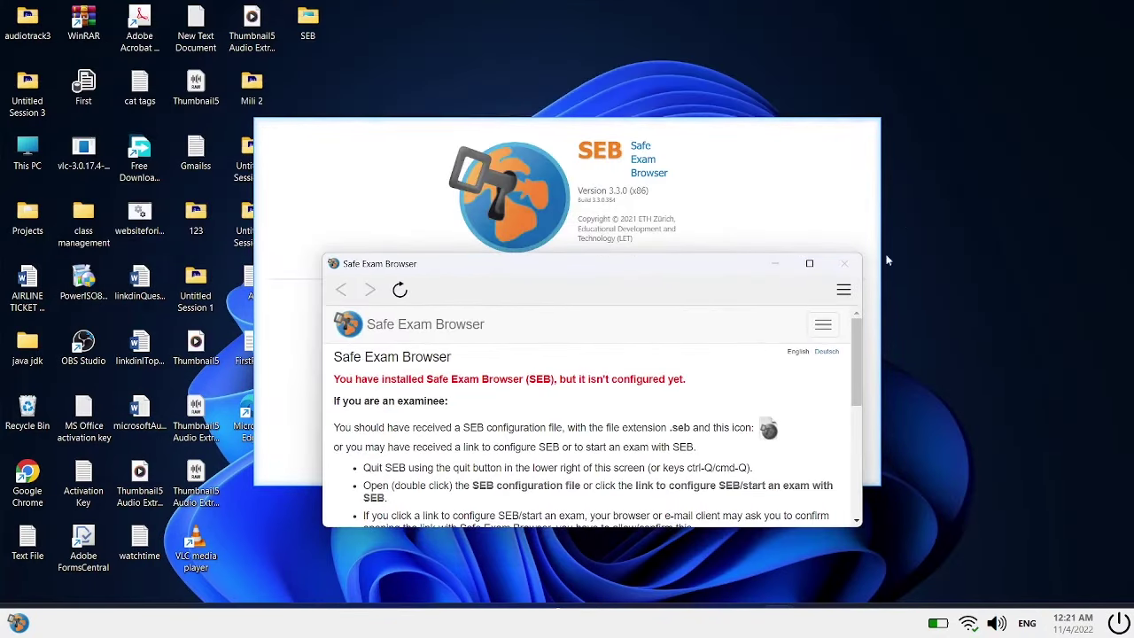